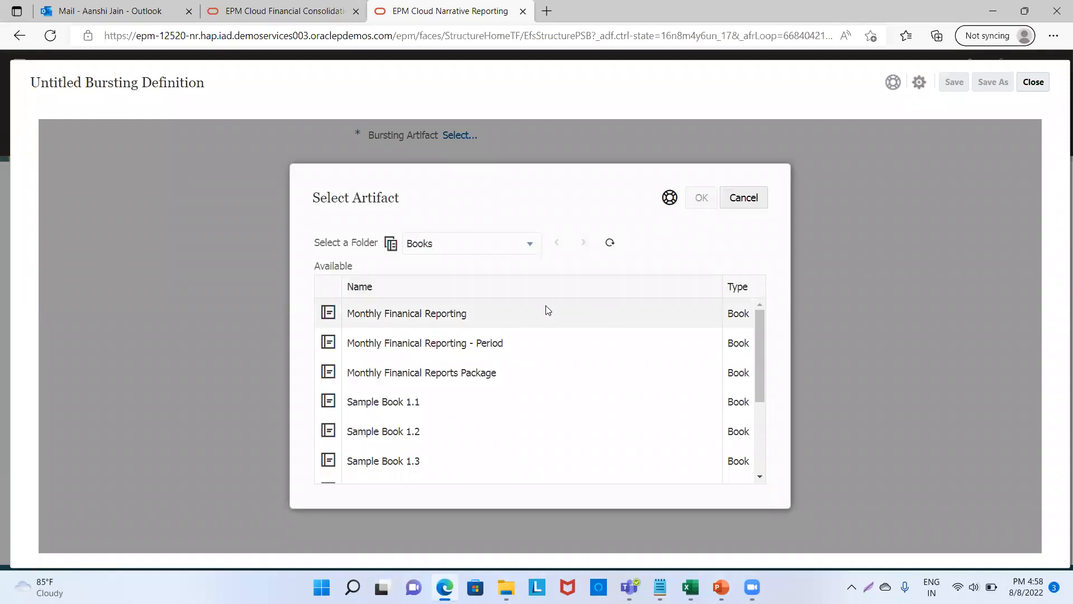
Pick NEW Balance Sheet report 08 Aug from the Management folder as the bursting artifact.
click(529, 244)
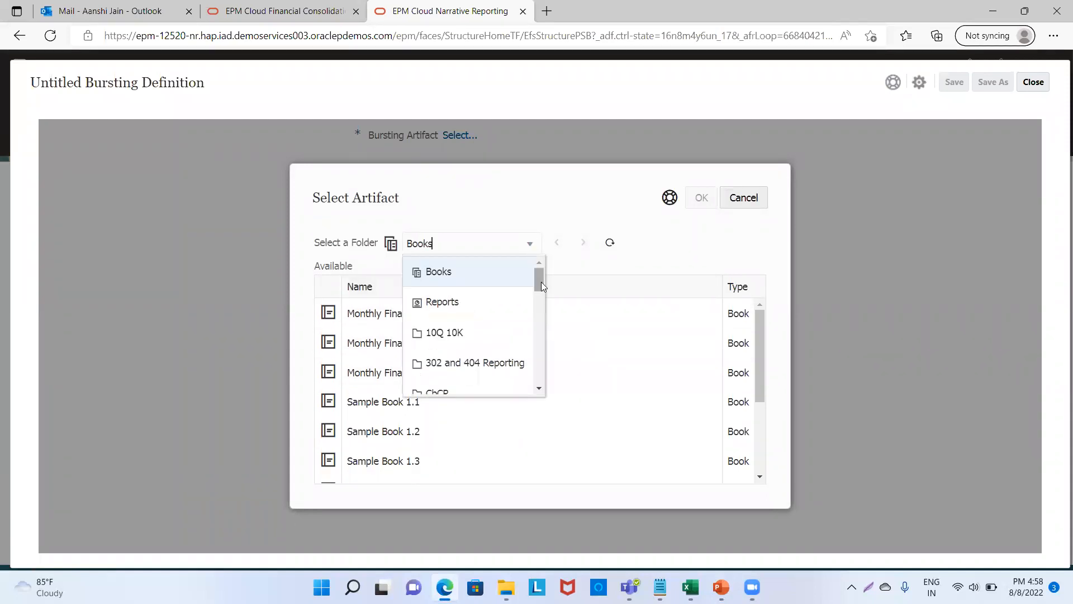
drag(541, 282, 536, 328)
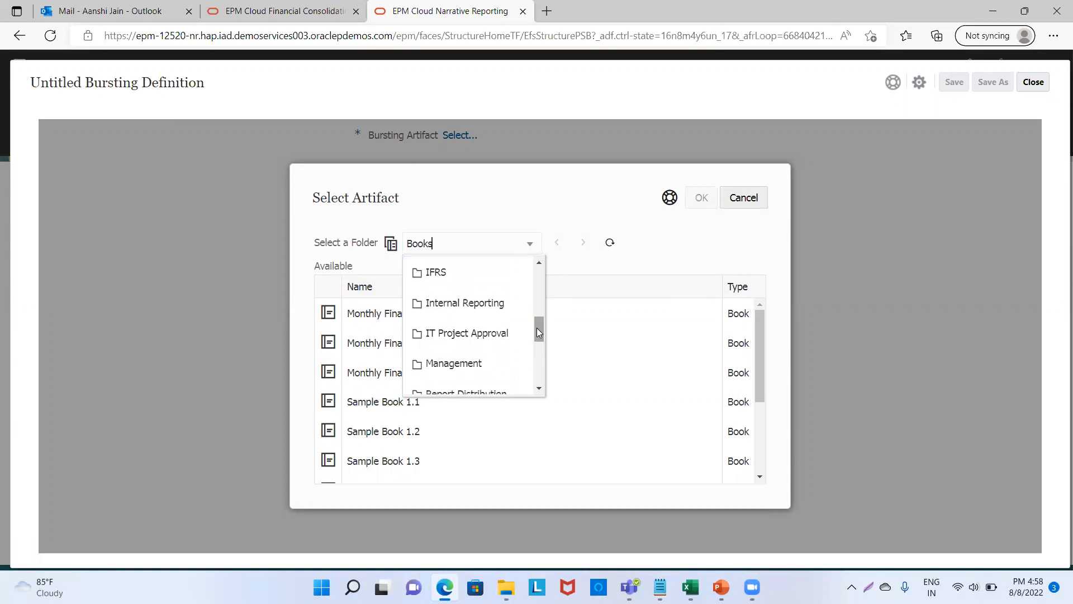
click(465, 367)
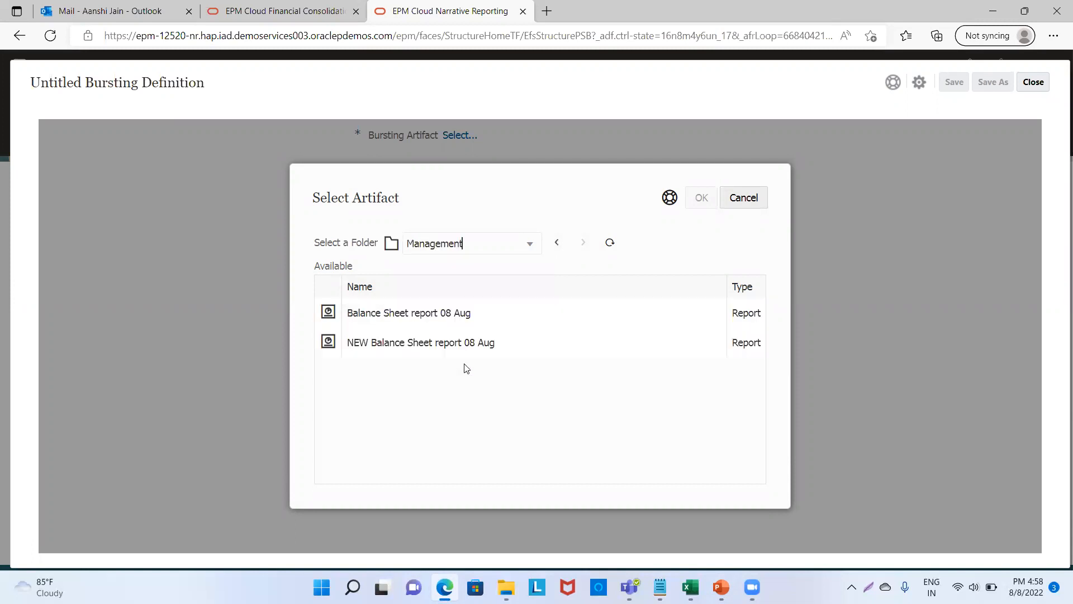
click(405, 354)
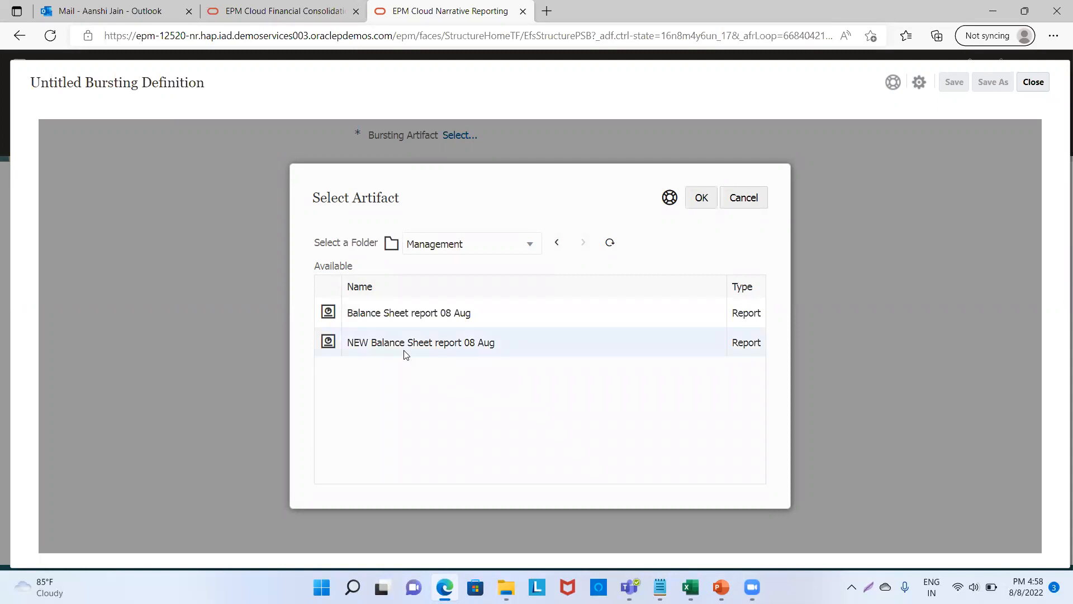
click(699, 199)
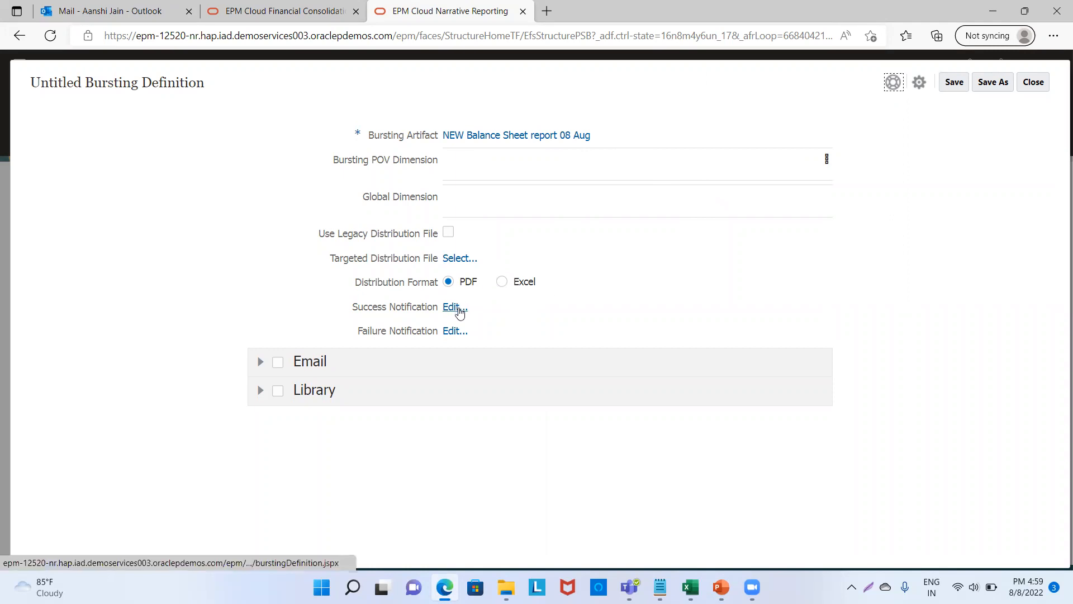
Add a saved user e-mail address to the success notification recipients alongside System.
click(460, 311)
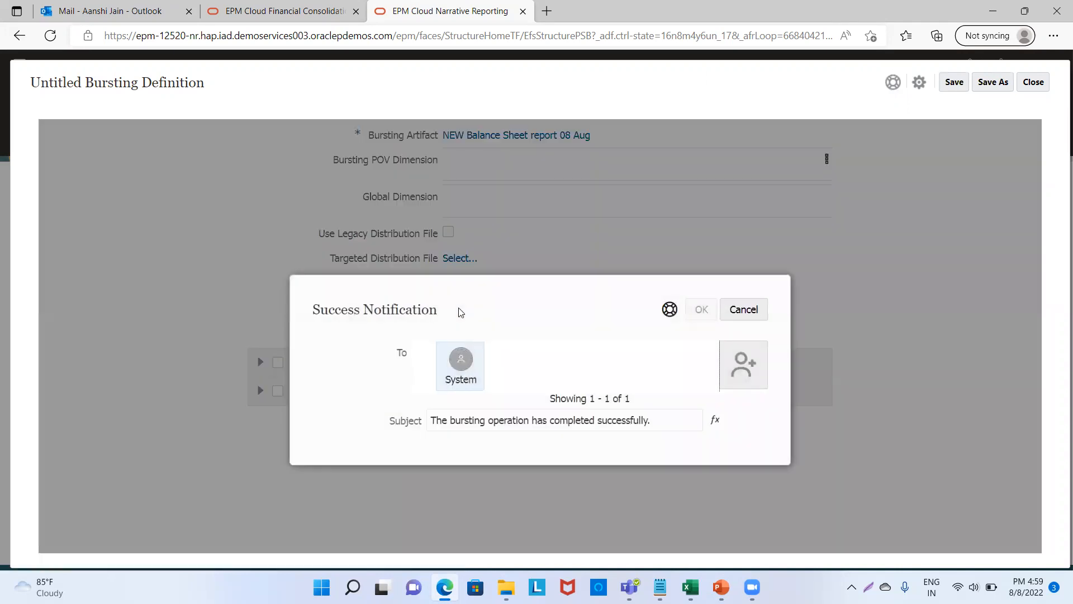
click(742, 366)
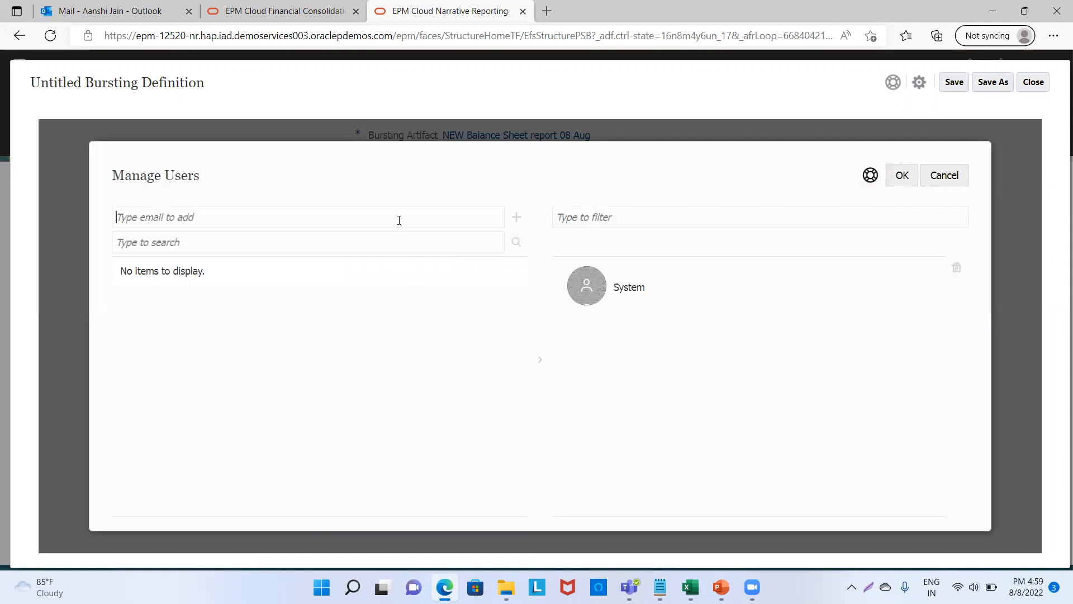
click(400, 220)
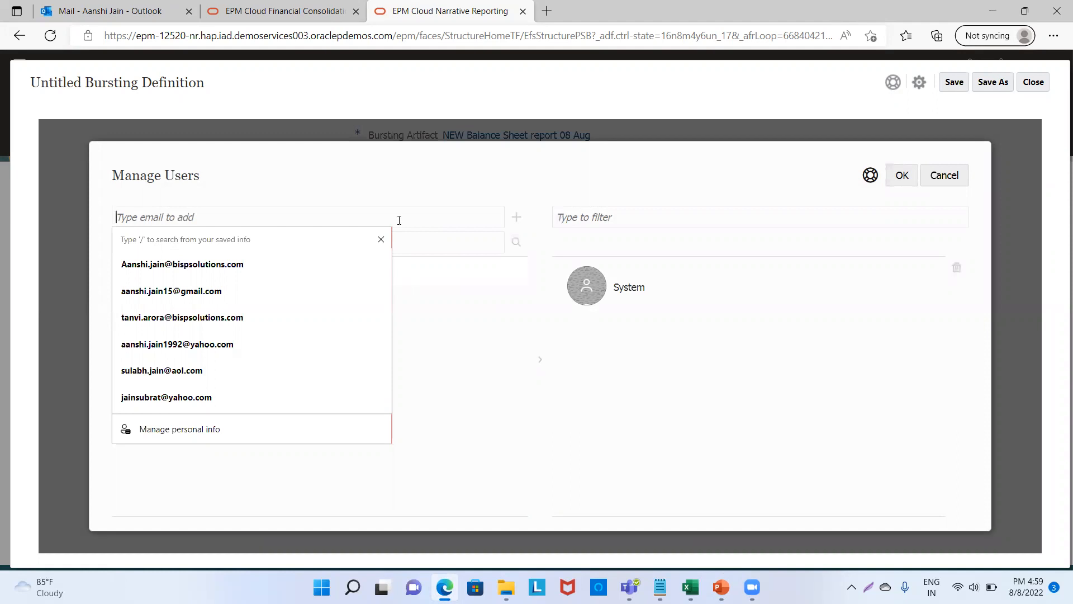
click(240, 264)
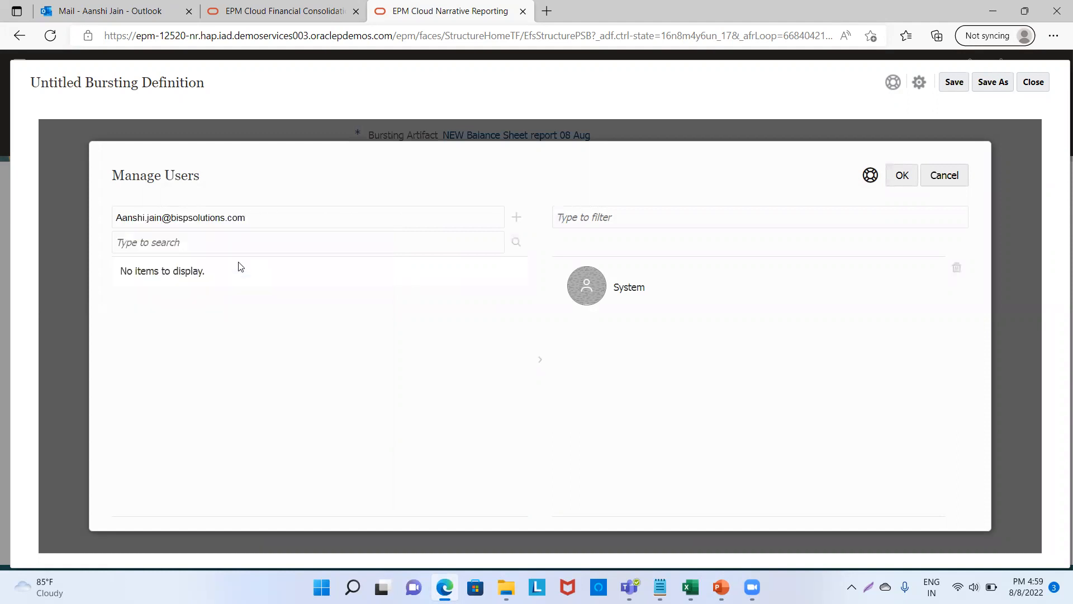
click(516, 218)
click(899, 176)
click(702, 276)
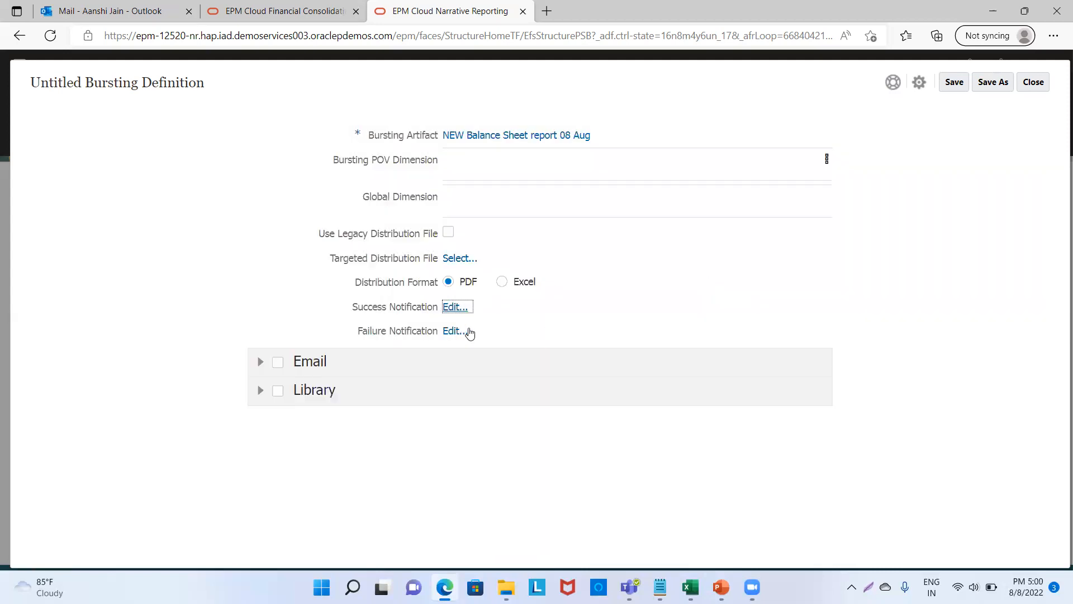
click(457, 331)
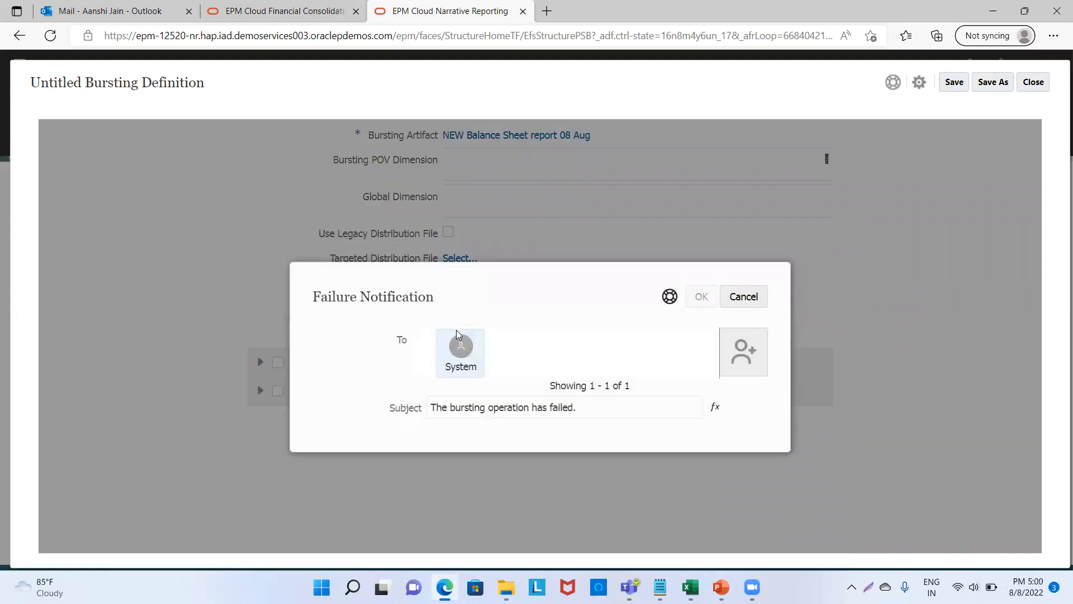
Add the same saved e-mail address to the failure notification recipients and save.
click(733, 352)
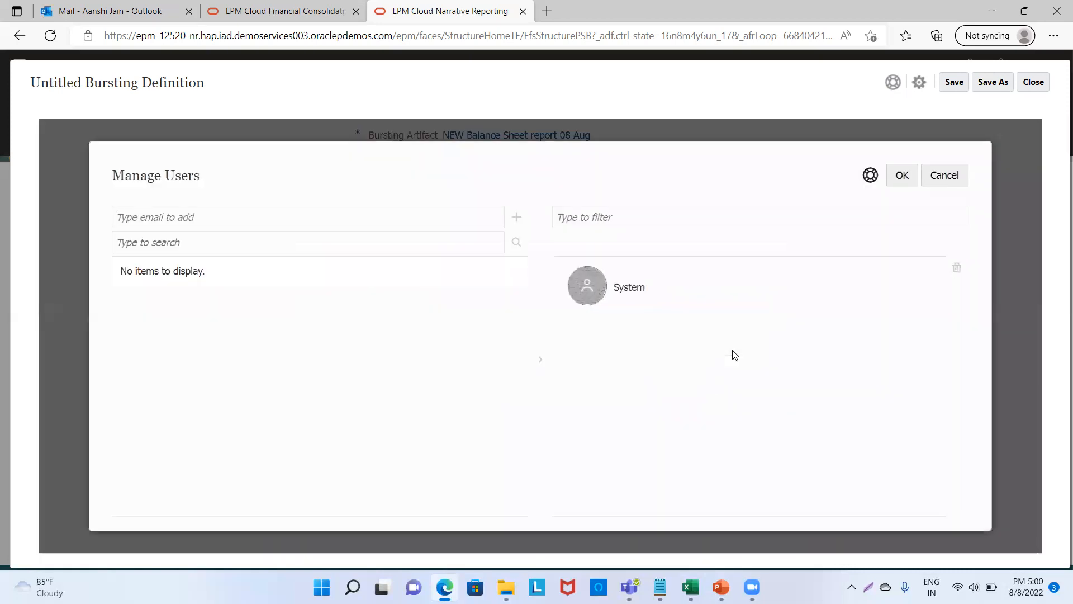
click(422, 222)
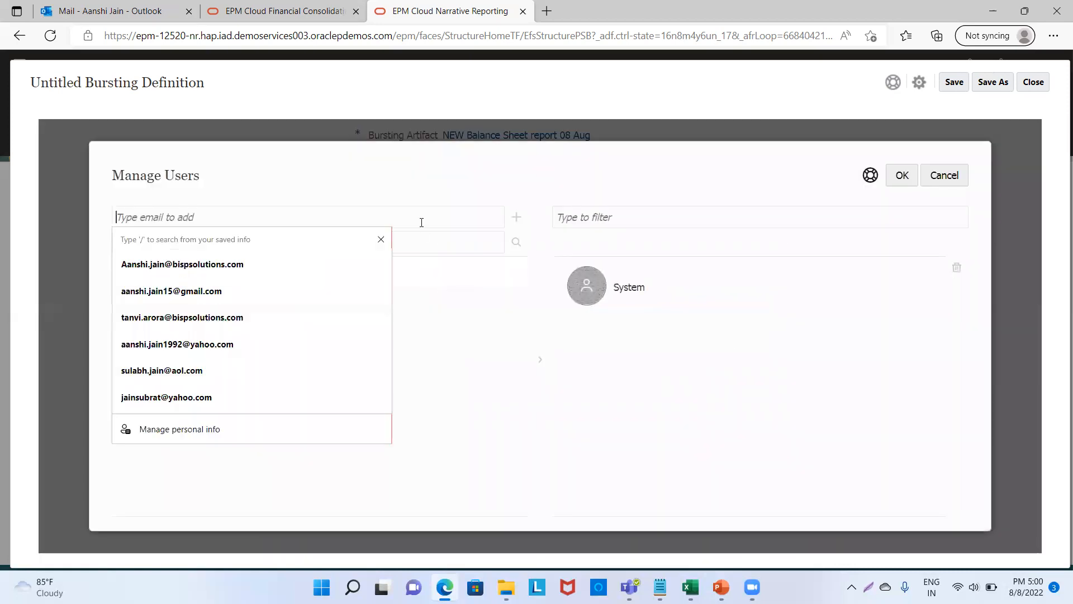
click(294, 264)
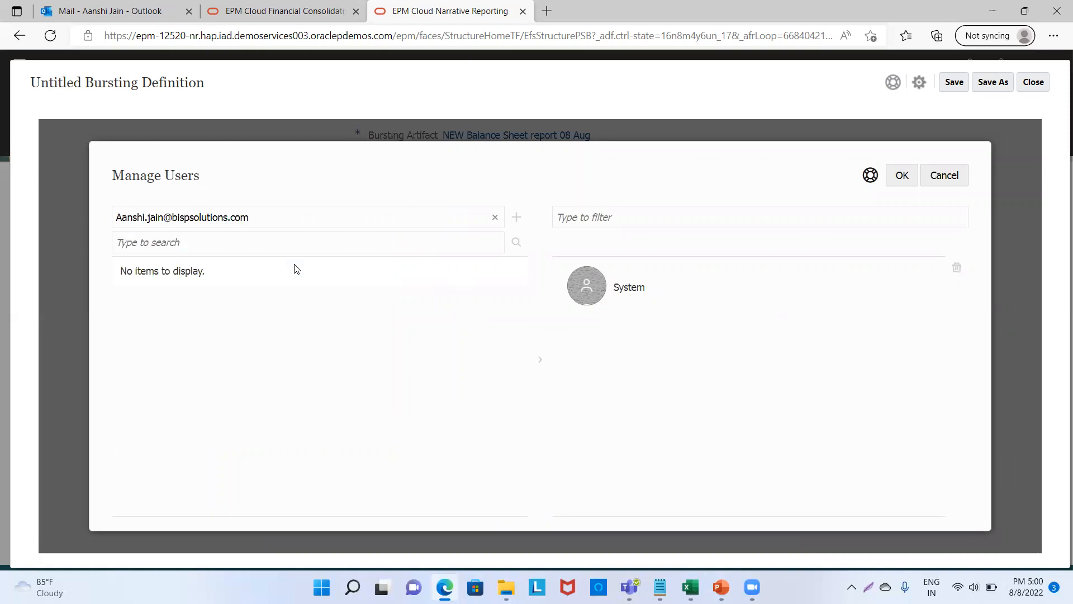
click(516, 219)
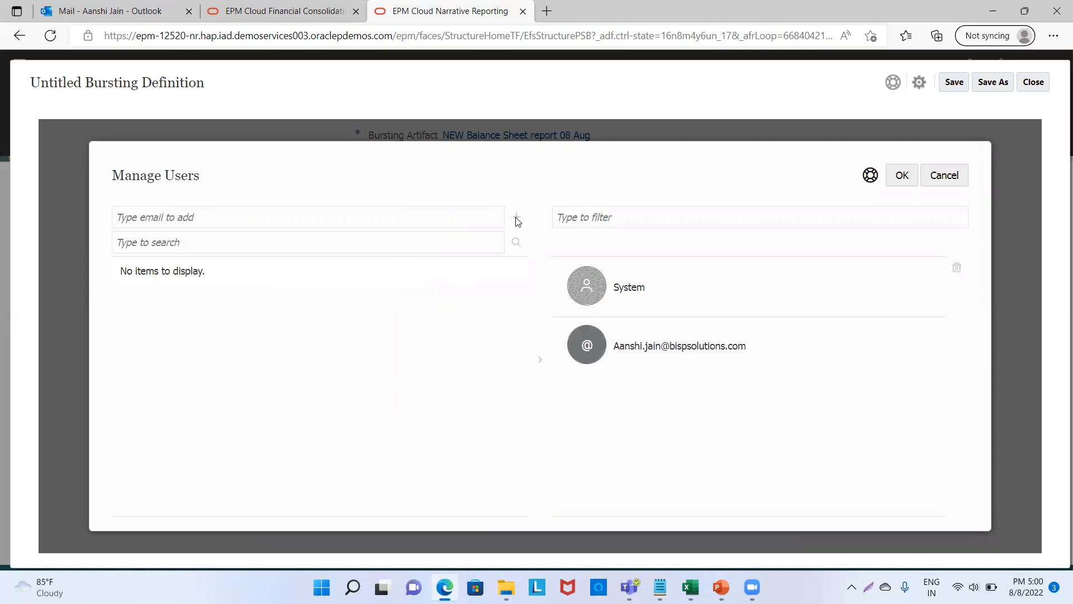
click(902, 175)
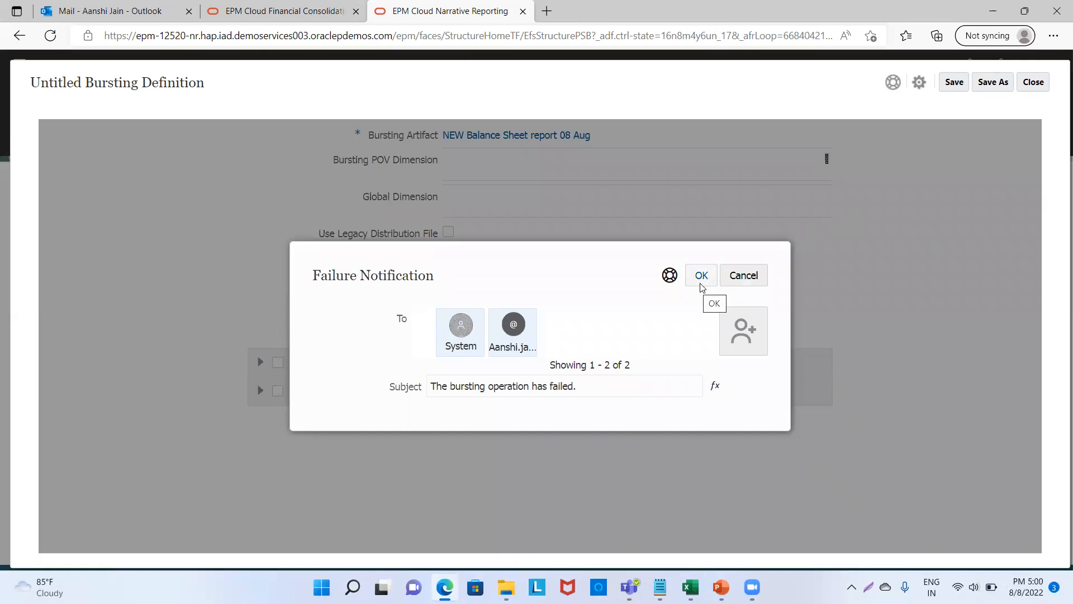
click(700, 283)
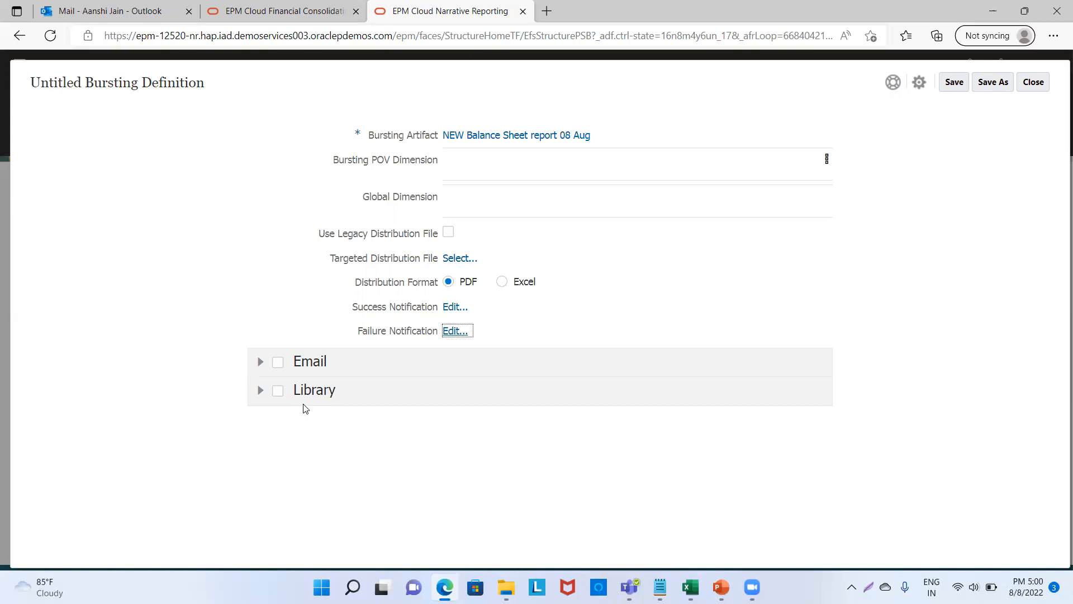
Enable Email distribution and add a colleague's saved e-mail address as the first recipient.
click(278, 363)
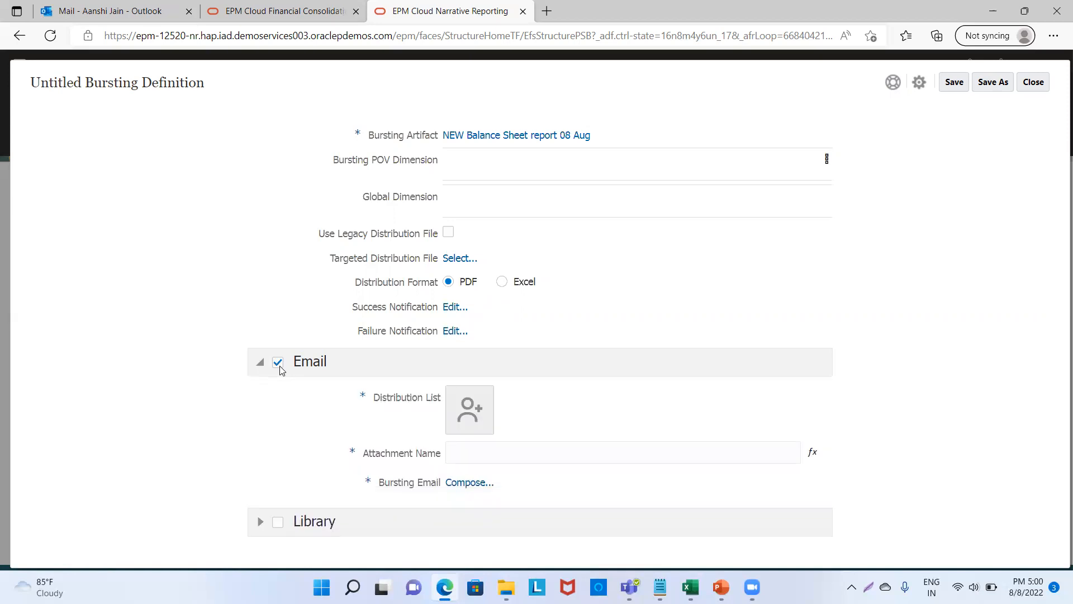
click(484, 412)
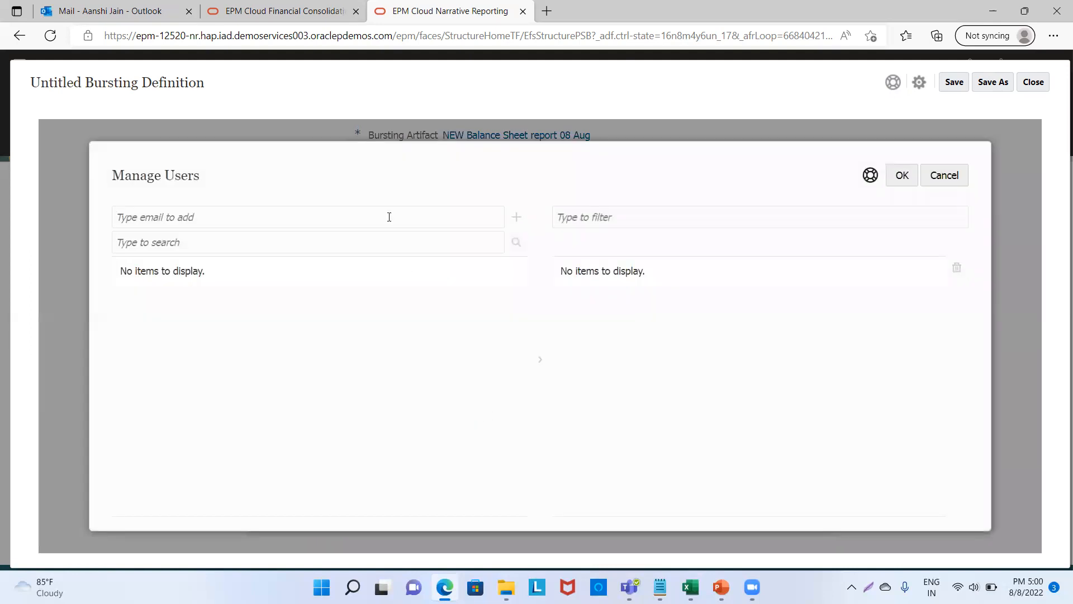
click(388, 218)
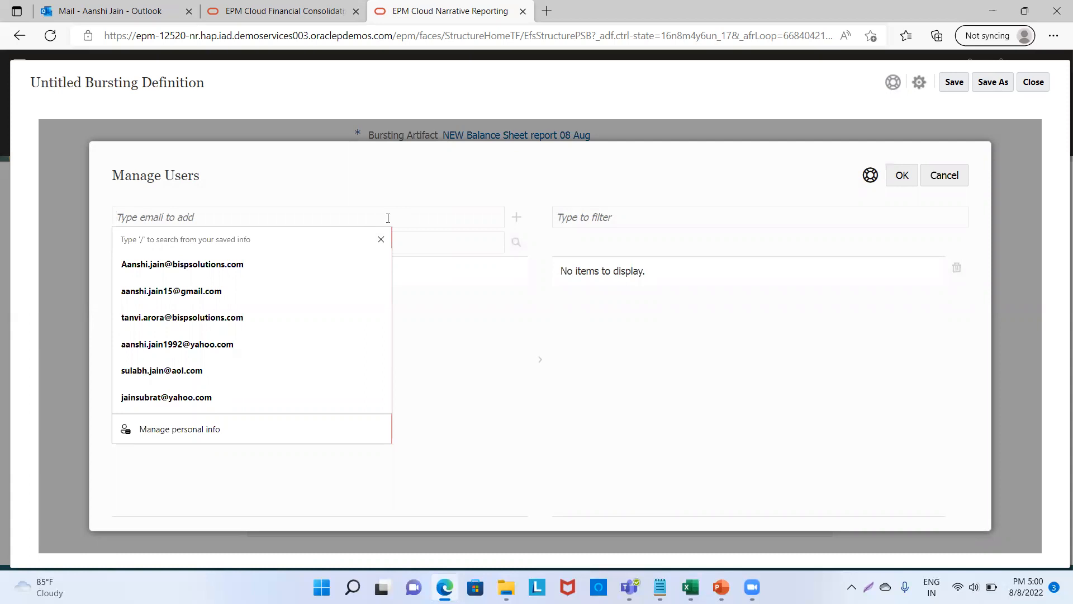
text(ta)
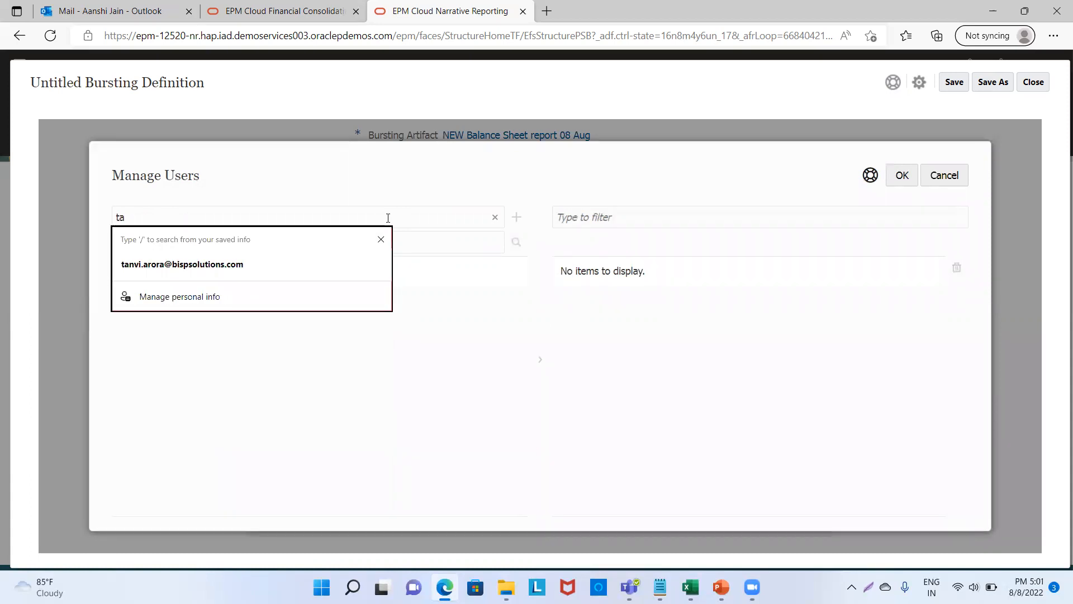
click(307, 266)
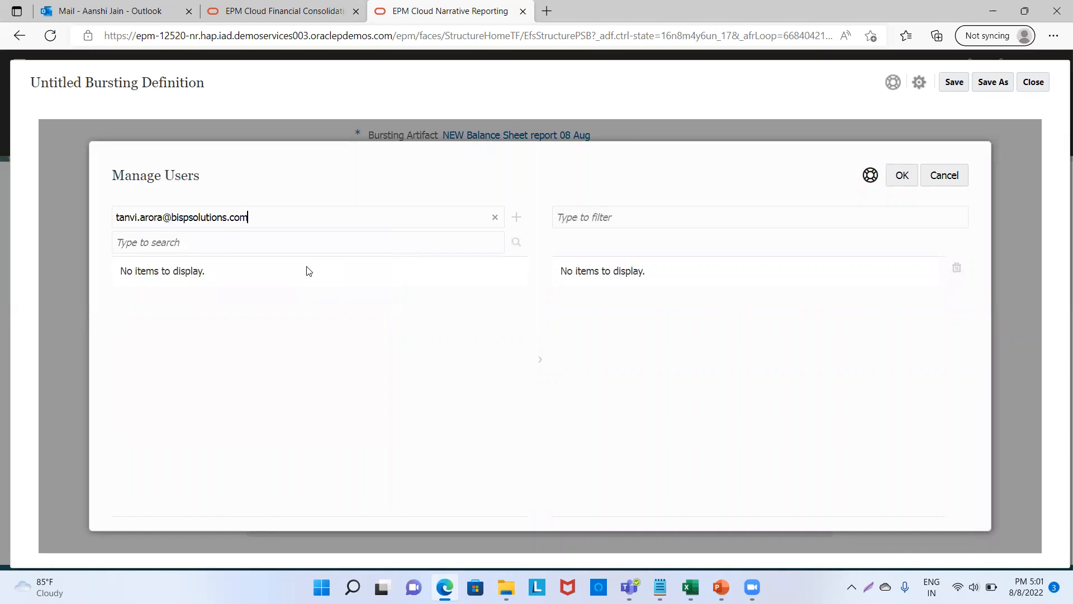
click(516, 218)
Enter a second recipient's e-mail address, remove its stray space, and add it.
click(454, 211)
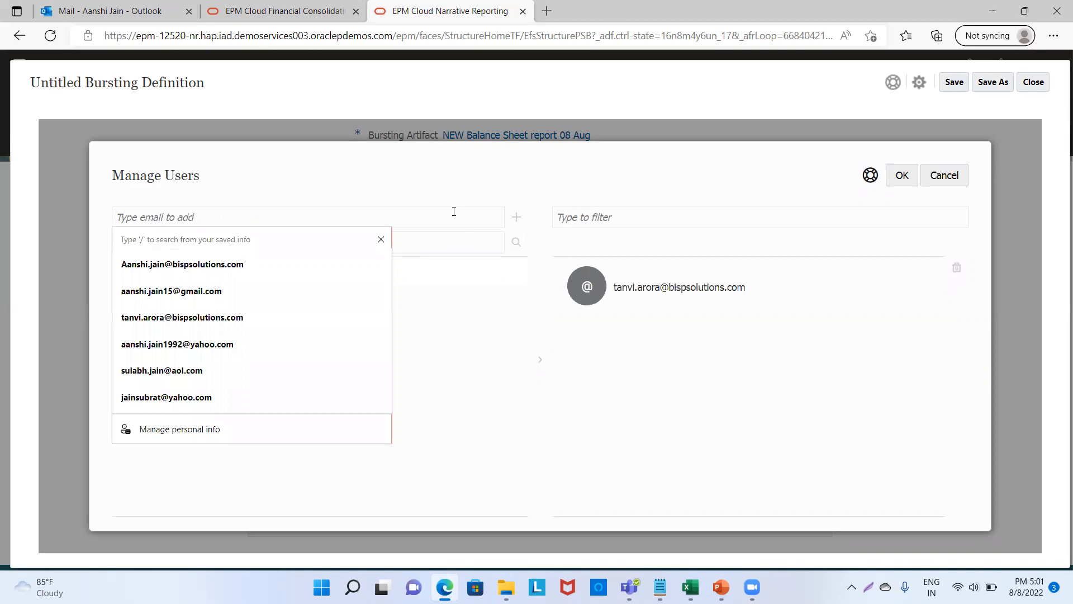
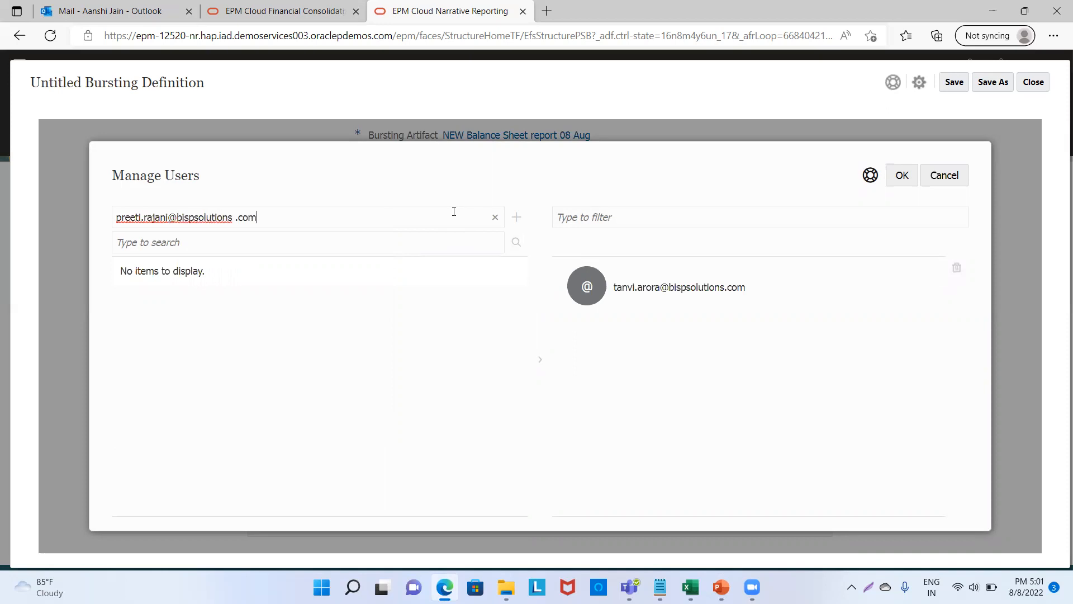
click(516, 218)
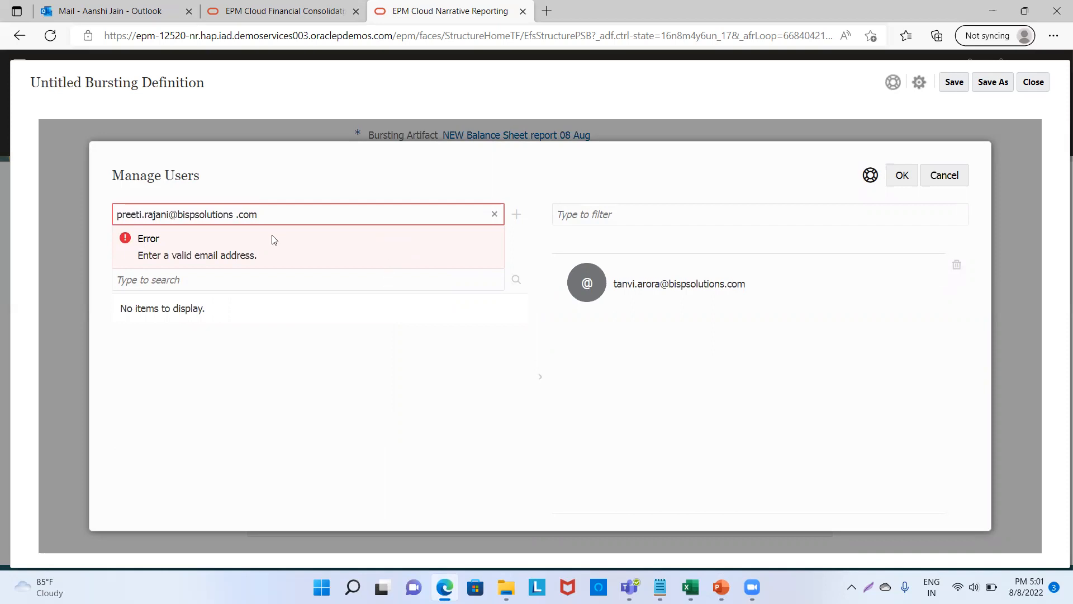
click(249, 217)
key(BackSpace)
click(516, 217)
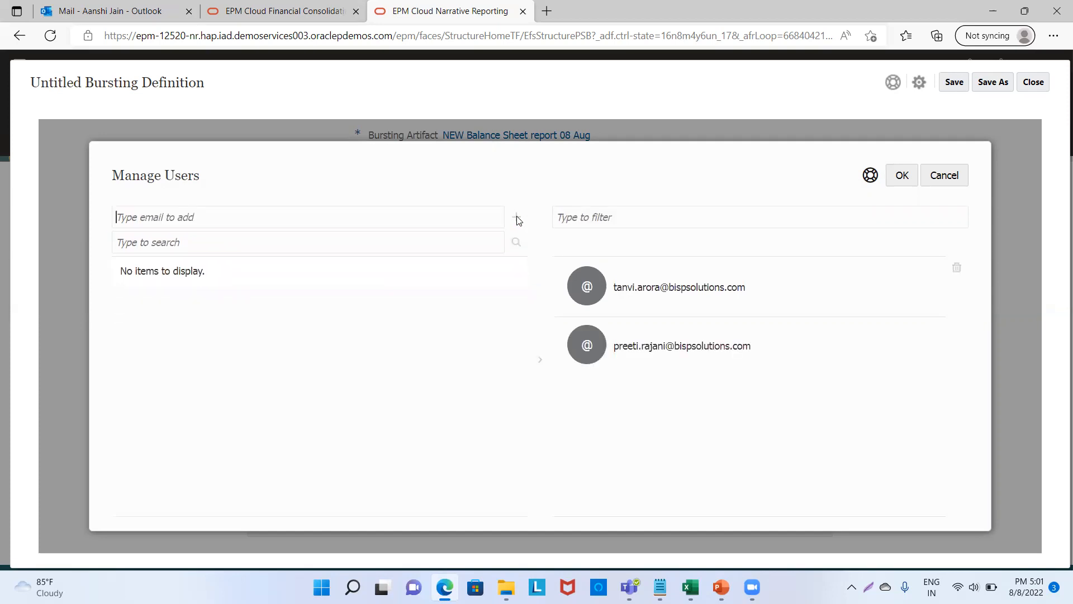
Add a third recipient's e-mail address and confirm the three-recipient list.
click(444, 217)
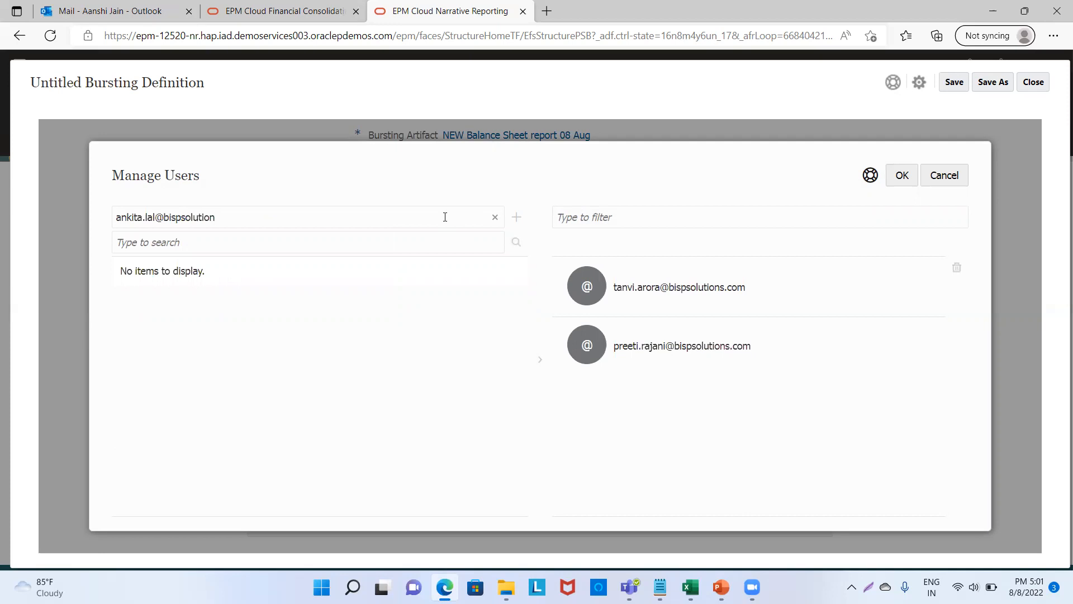
click(517, 219)
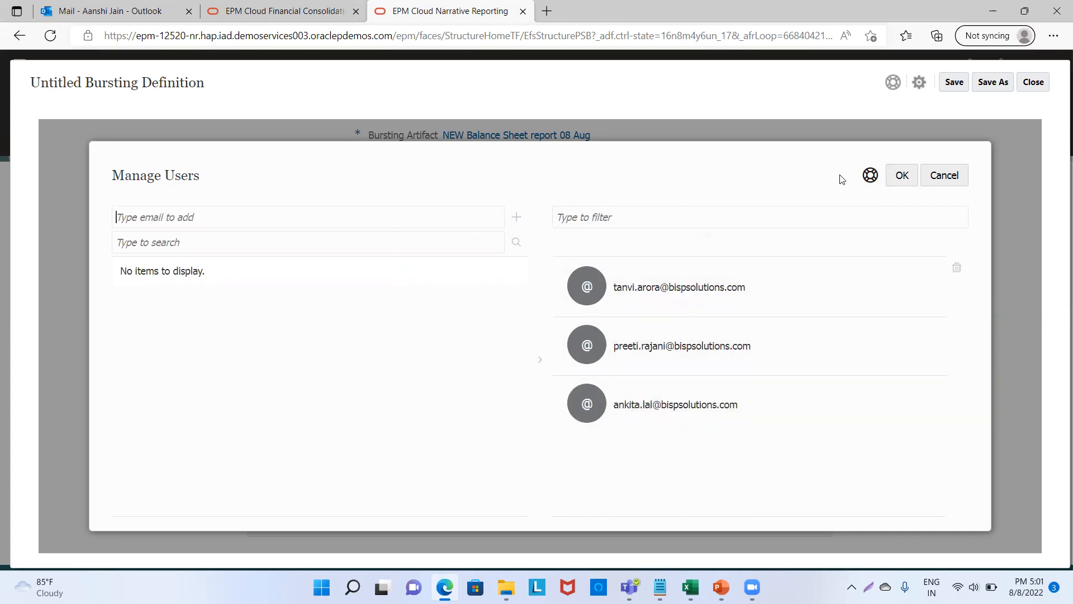
click(901, 177)
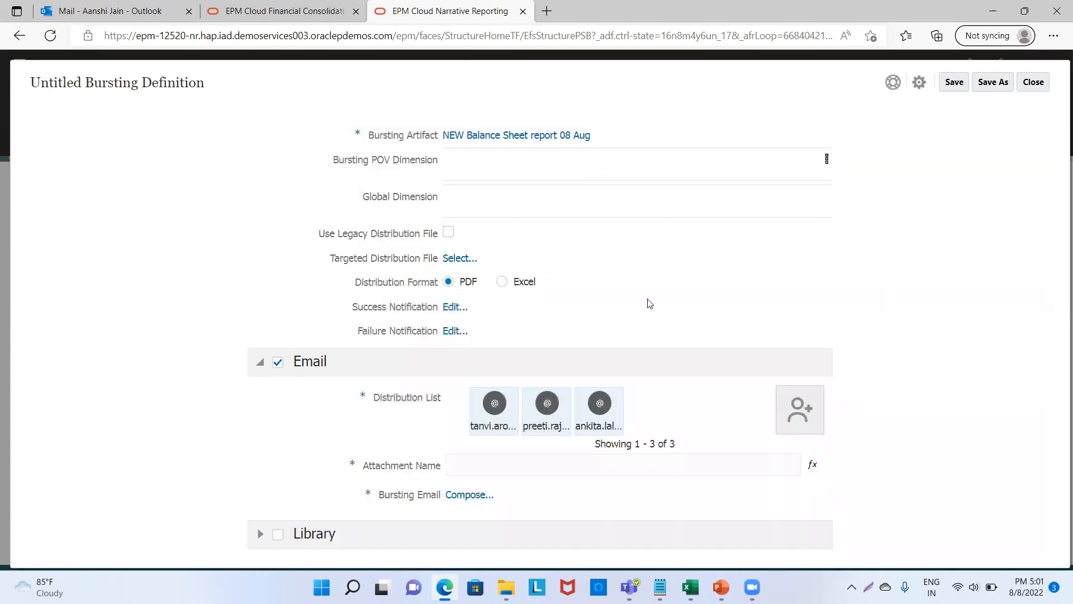
Build the attachment name from the ArtifactName and DateTime(short, short) functions.
click(813, 466)
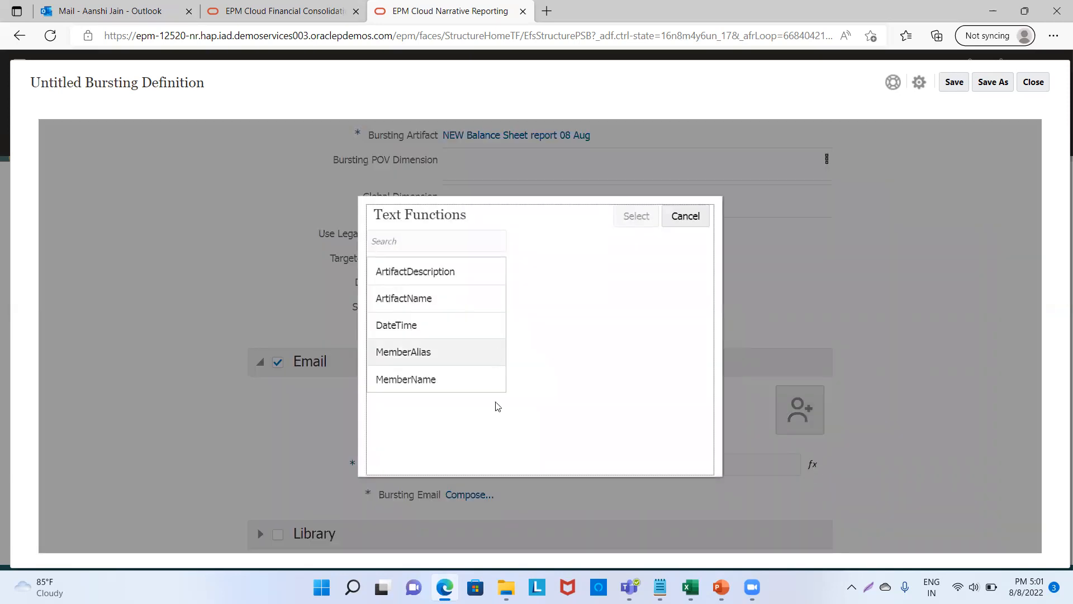
click(459, 308)
click(649, 218)
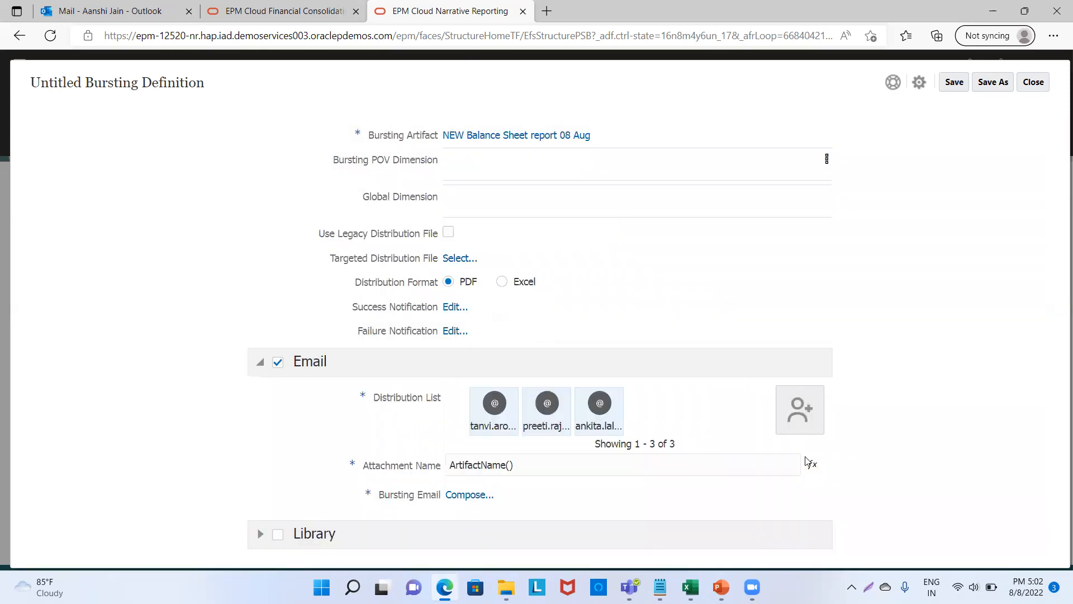
click(811, 465)
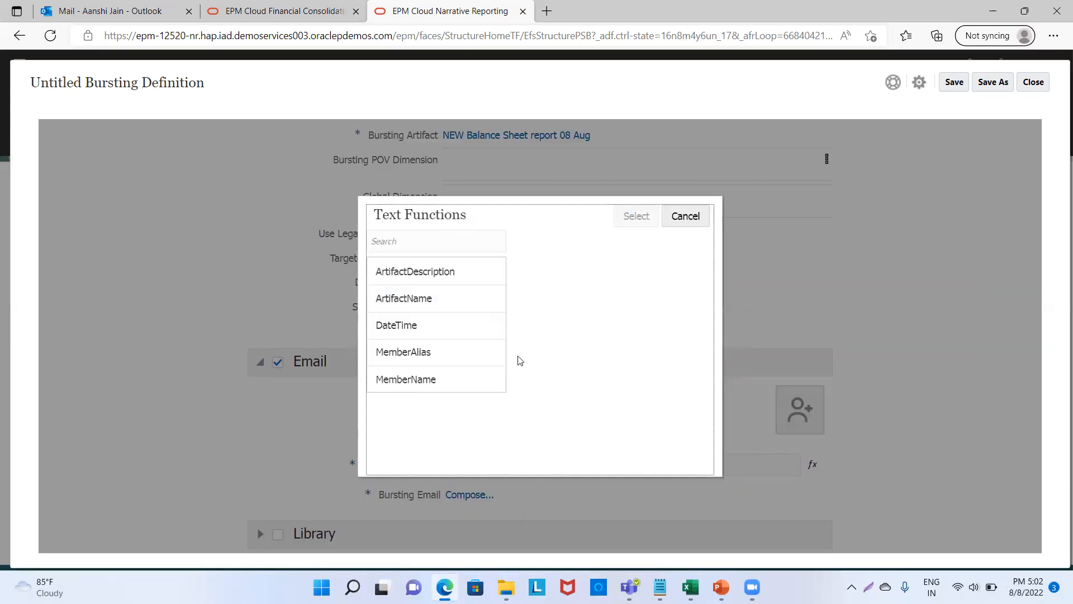
click(459, 329)
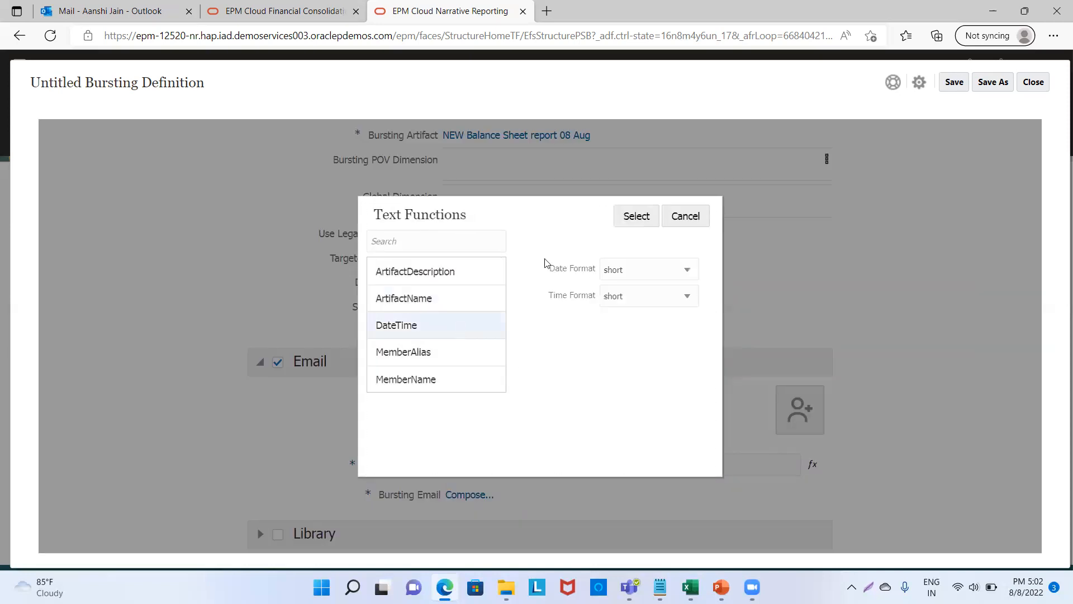
click(634, 216)
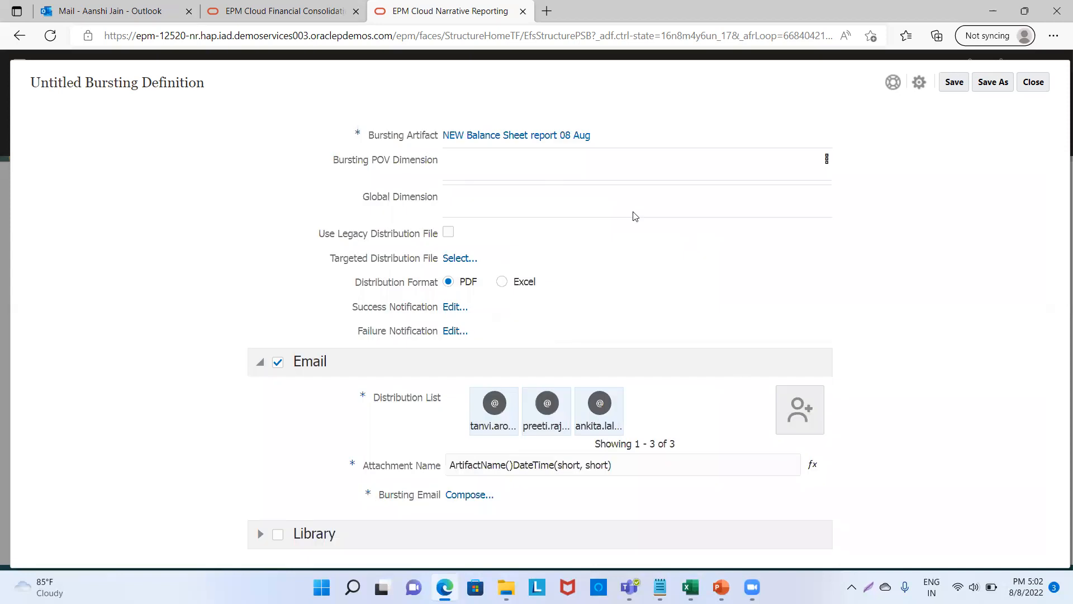
Compose the bursting email with the subject 'Balance Sheet Report' and confirm it.
click(477, 498)
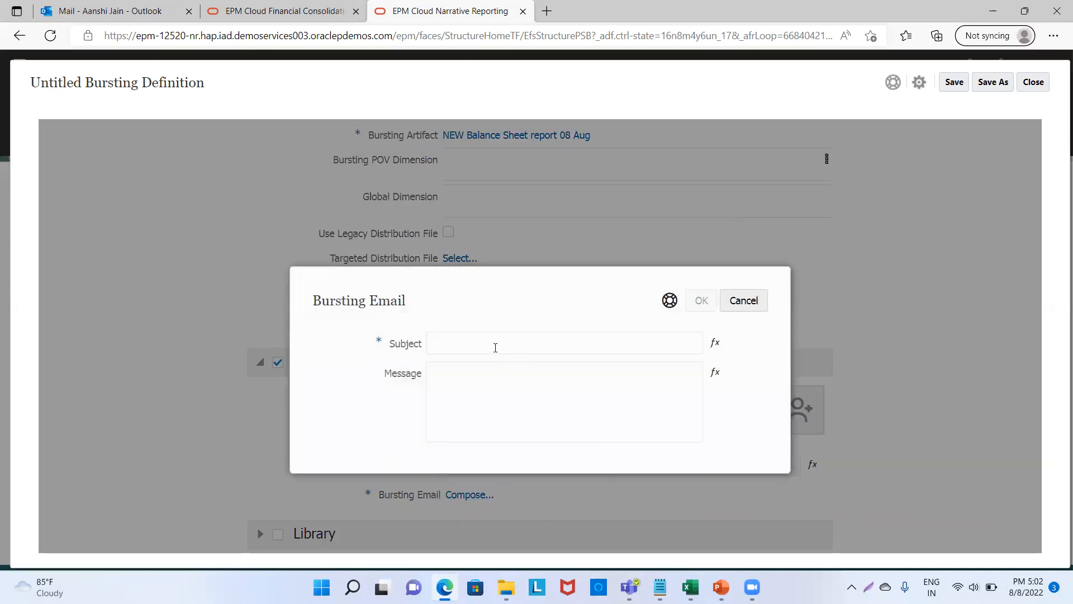
click(494, 344)
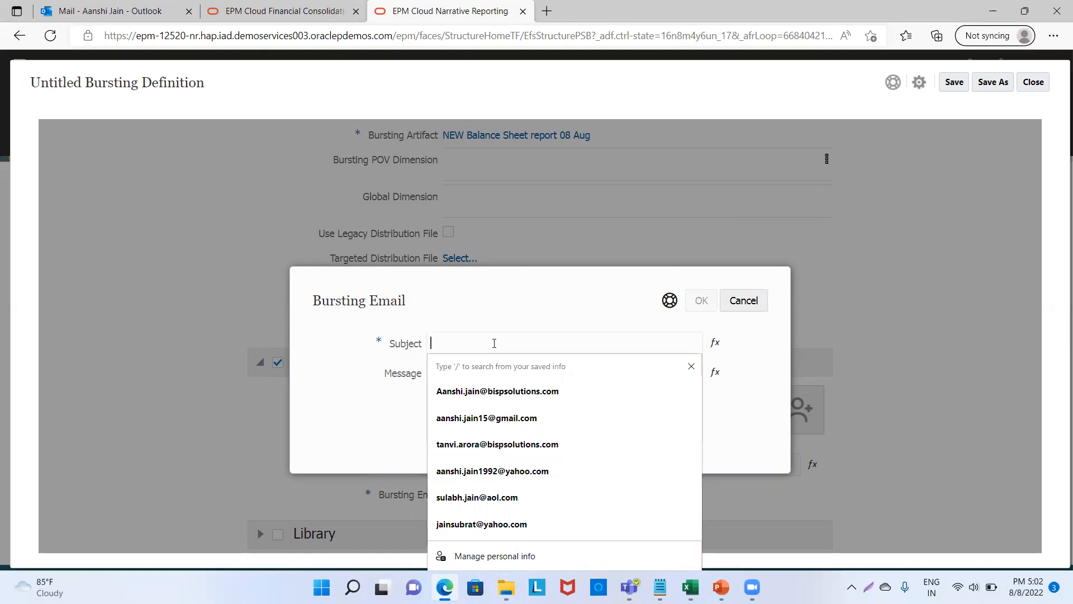
text(Balance Sheet Report)
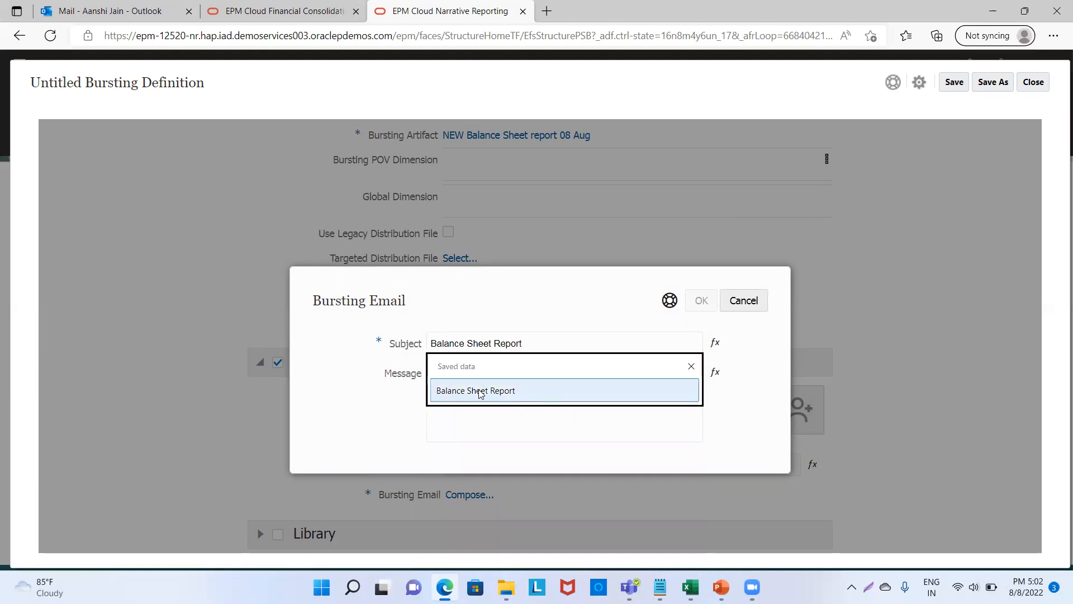
click(480, 390)
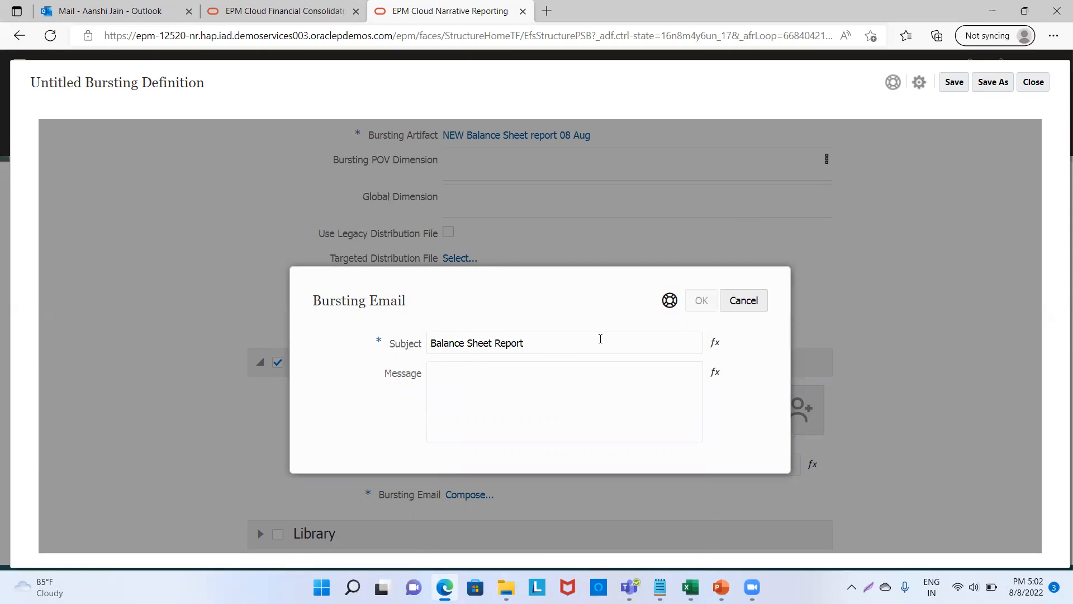
click(584, 413)
click(700, 302)
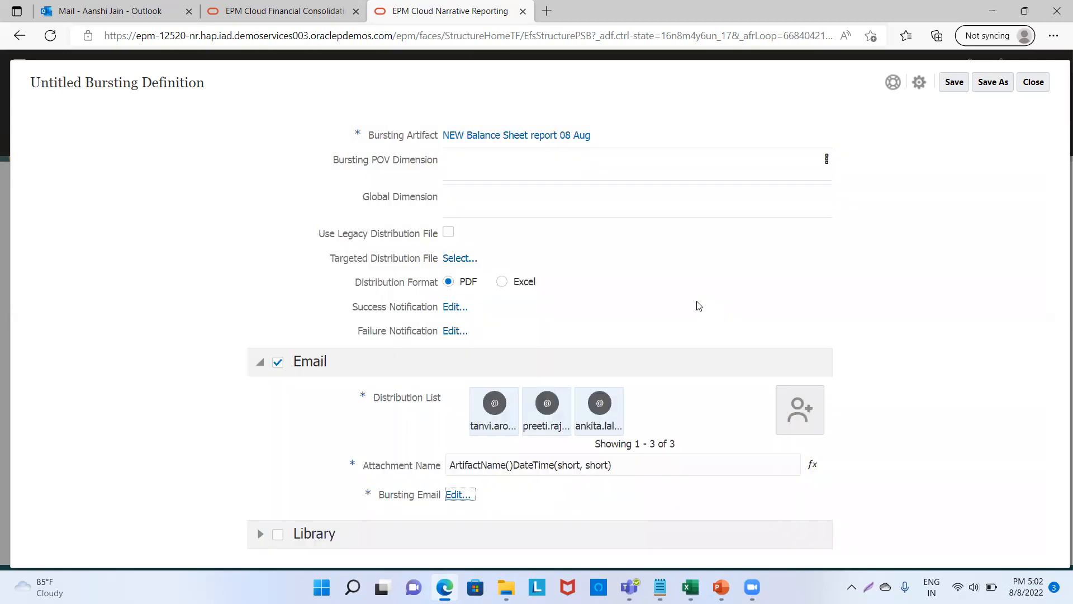
Save the definition as 'Bursting Report_Email' in Library/My Library.
click(956, 83)
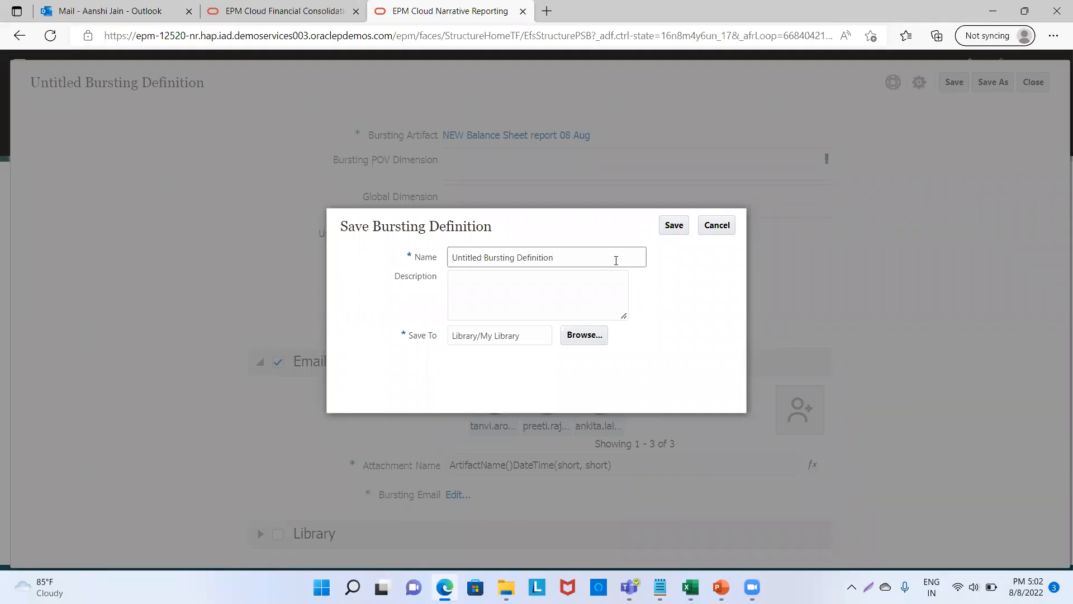
key(BackSpace)
key(BackSpace)
key(BackSpace)
key(BackSpace)
key(BackSpace)
key(BackSpace)
key(BackSpace)
key(BackSpace)
key(BackSpace)
key(BackSpace)
key(BackSpace)
text(g Report_Email)
click(485, 257)
key(BackSpace)
key(BackSpace)
key(BackSpace)
key(BackSpace)
key(BackSpace)
key(BackSpace)
key(BackSpace)
key(BackSpace)
key(BackSpace)
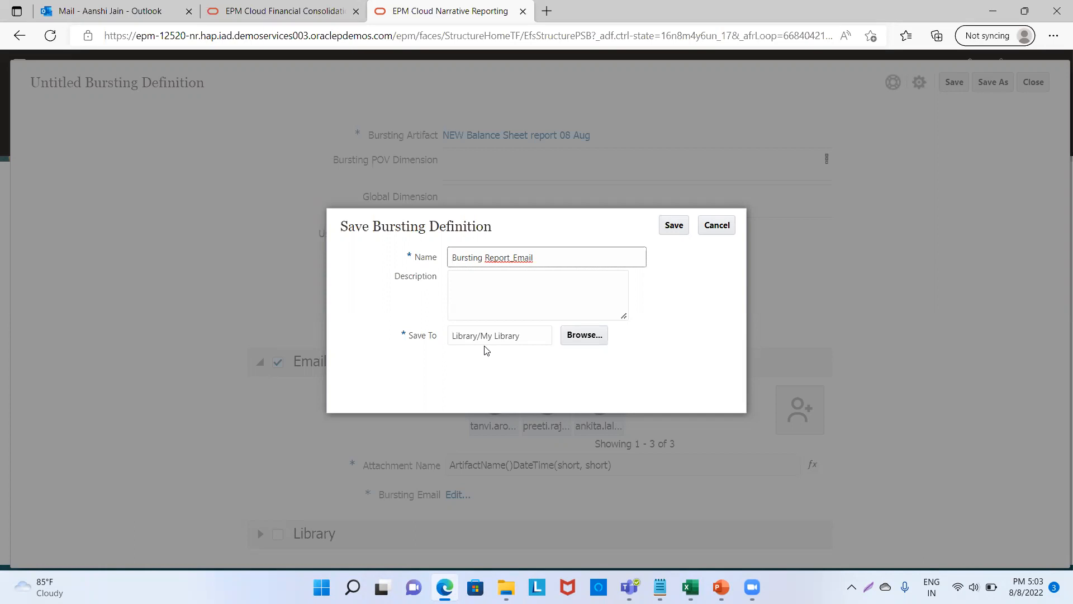
click(674, 226)
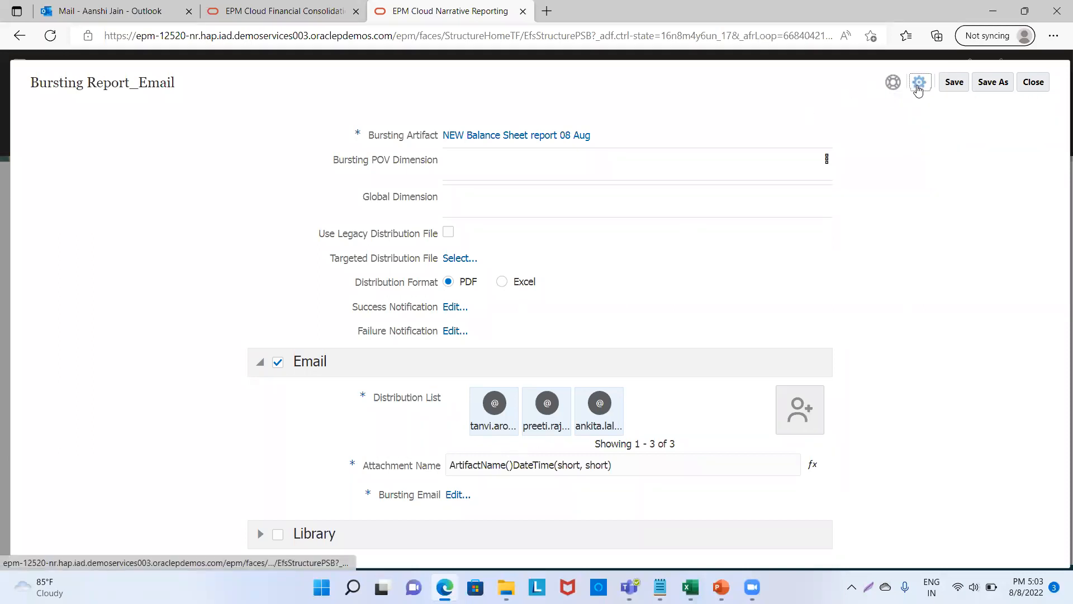
click(919, 89)
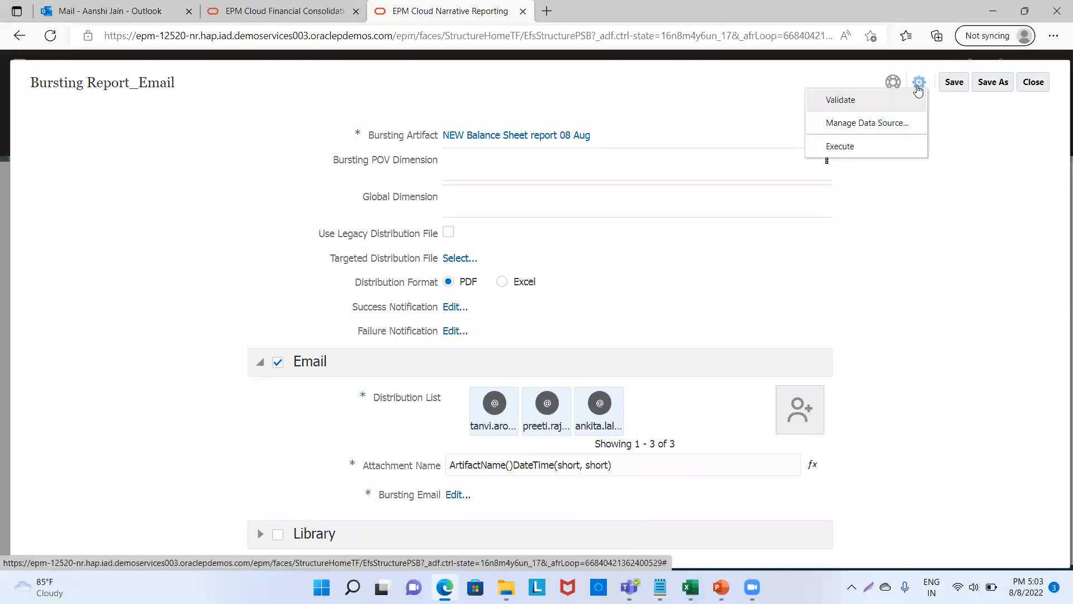
Validate and then execute Bursting Report_Email, acknowledging the background-bursting message.
click(840, 100)
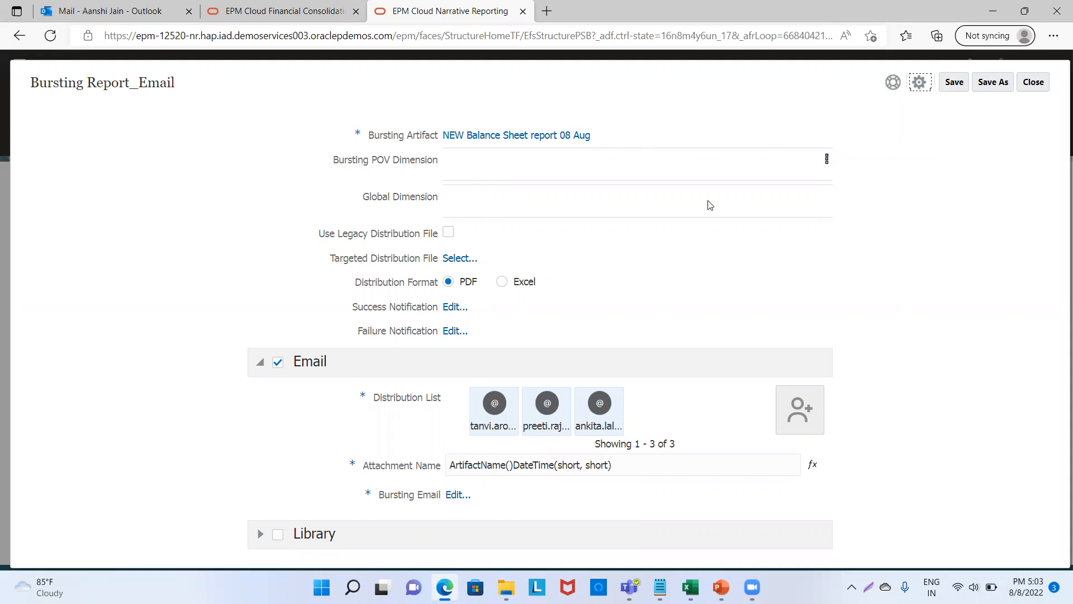
click(920, 84)
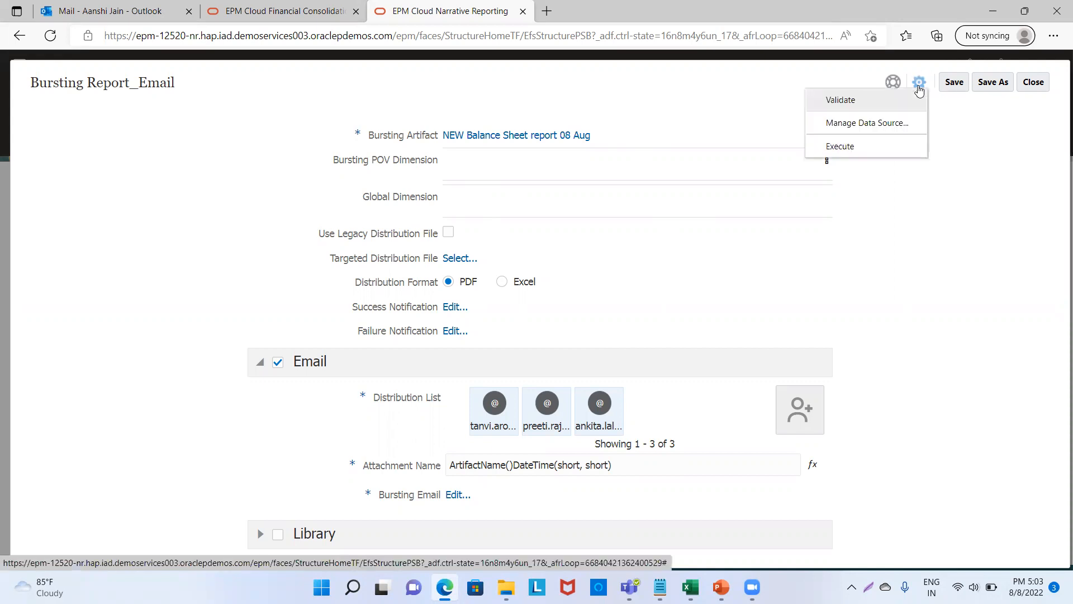
click(864, 148)
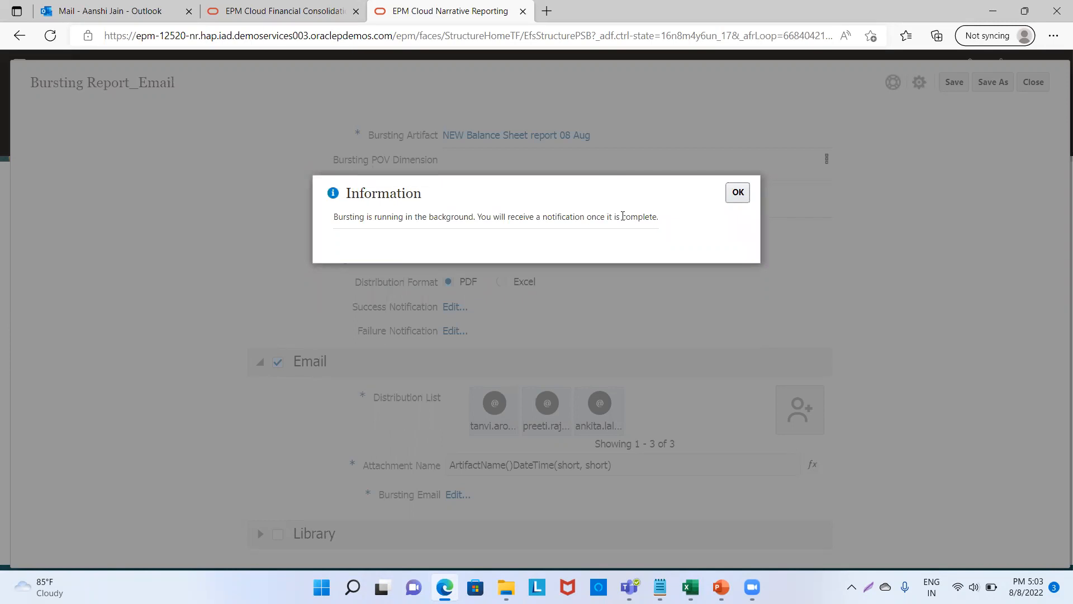
click(737, 194)
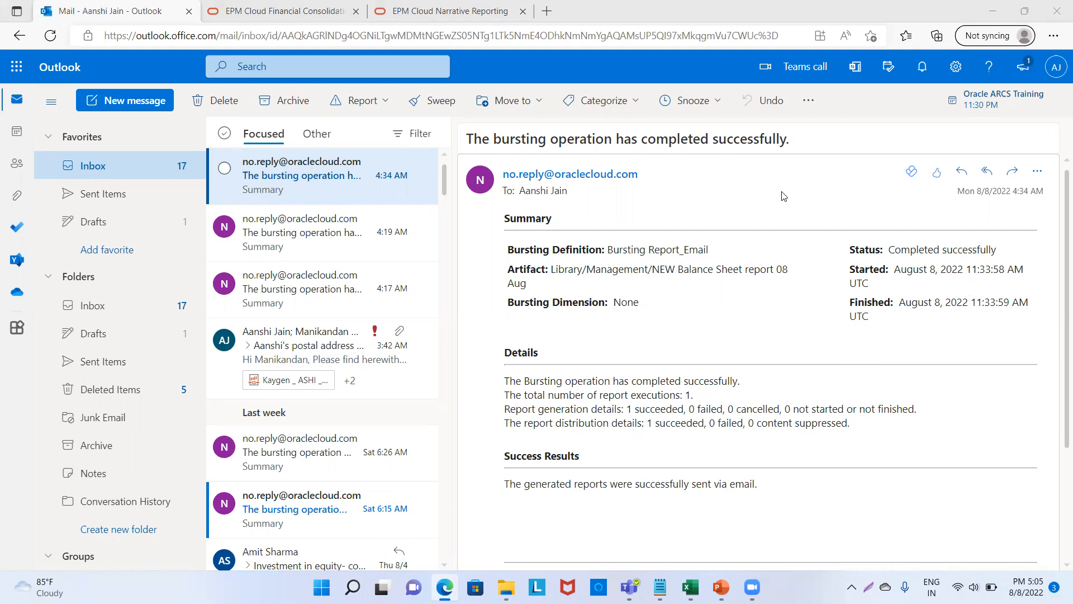
Switch back to the EPM Cloud Narrative Reporting tab showing the bursting definition.
click(450, 11)
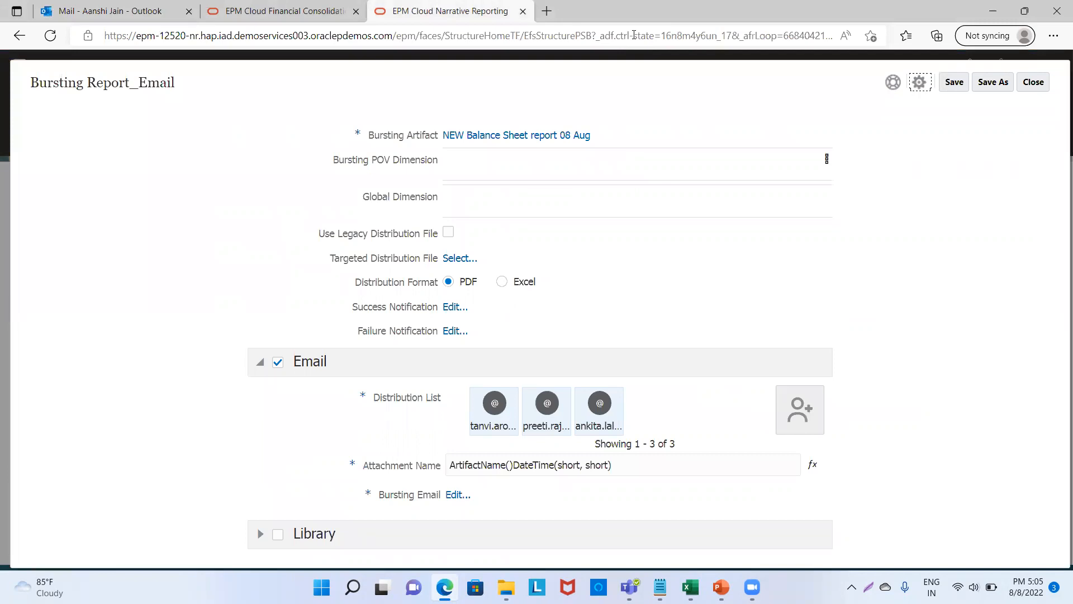
Uncheck Email distribution and check Library distribution instead.
click(278, 360)
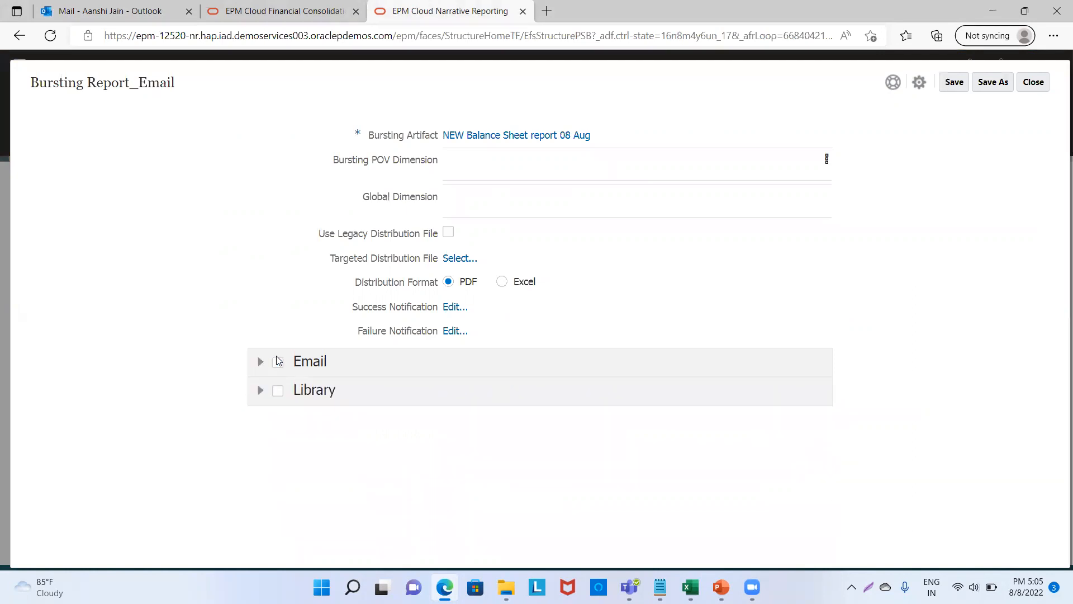
click(280, 393)
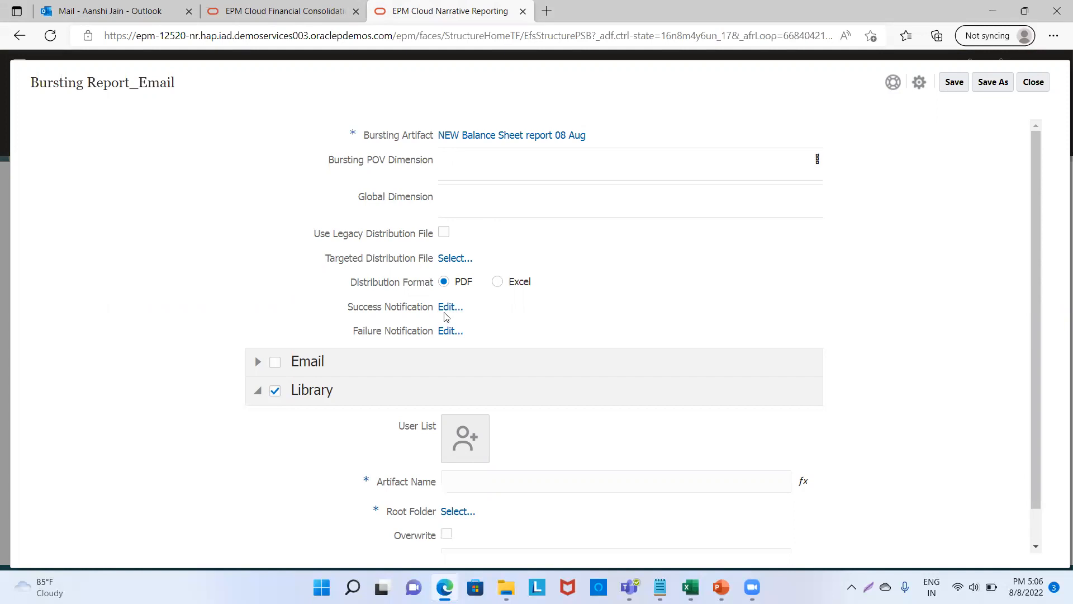
Search for the first user by name and add them to the Library User List.
click(474, 434)
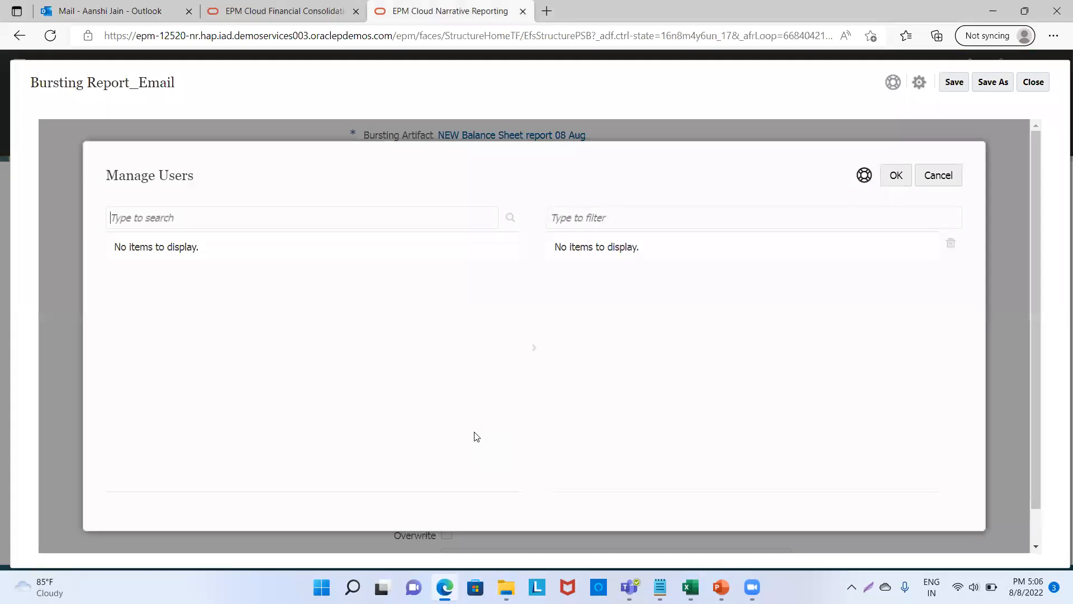
click(376, 220)
text(Fanta)
click(510, 218)
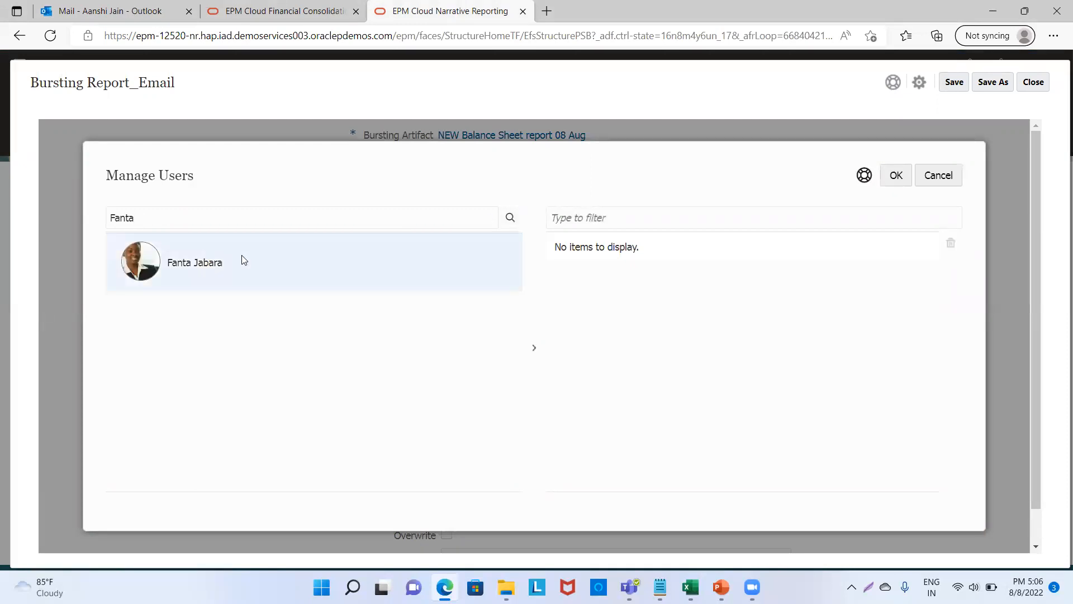
click(534, 349)
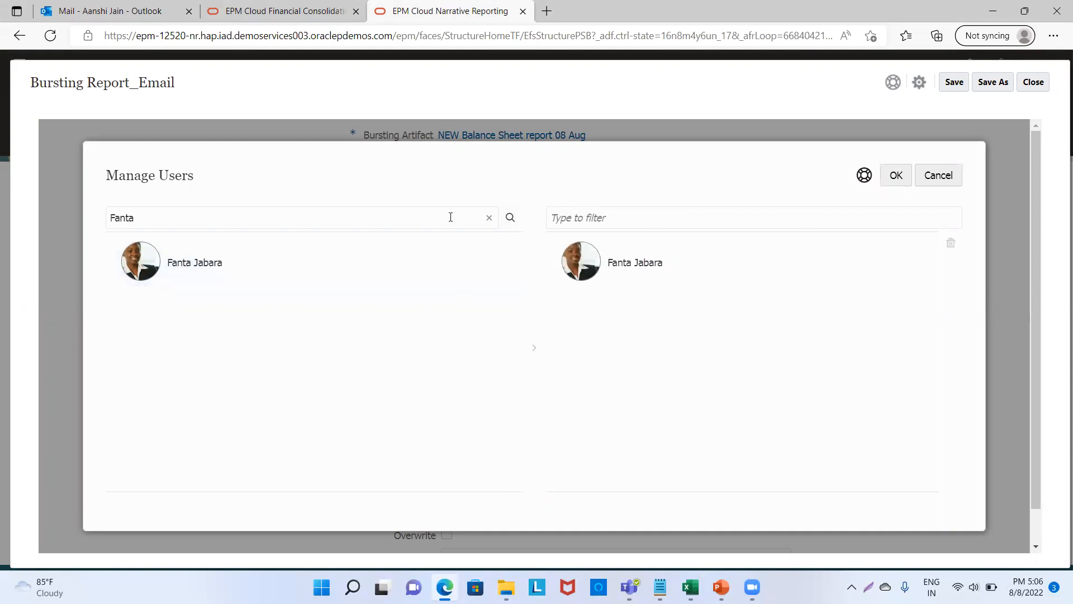
Search for a second user, add them to the selection, and confirm the list.
key(BackSpace)
key(BackSpace)
key(BackSpace)
key(BackSpace)
key(BackSpace)
text(Carol)
click(511, 219)
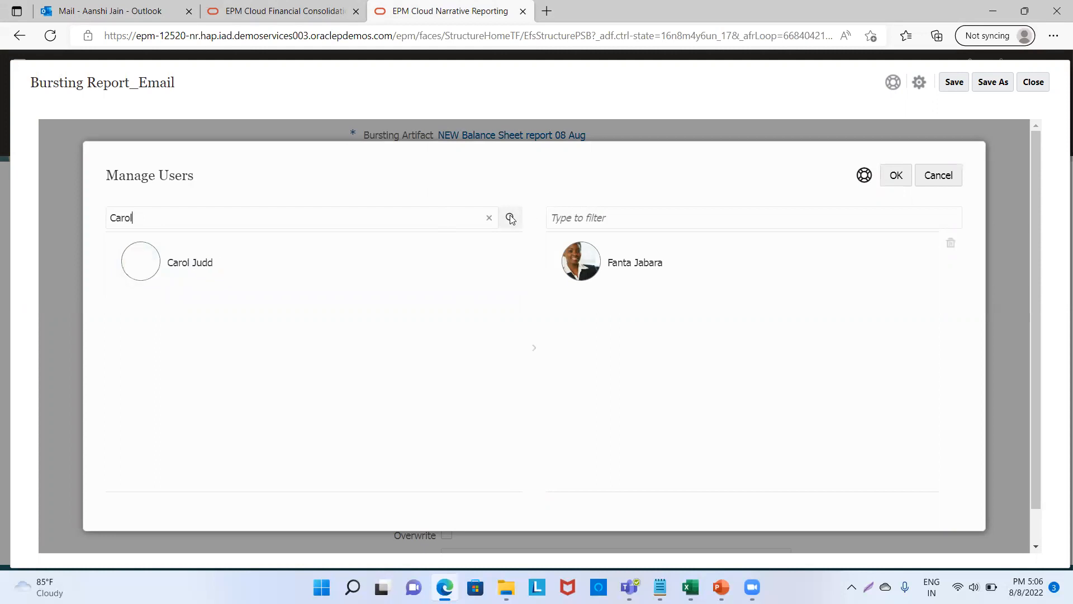
click(292, 250)
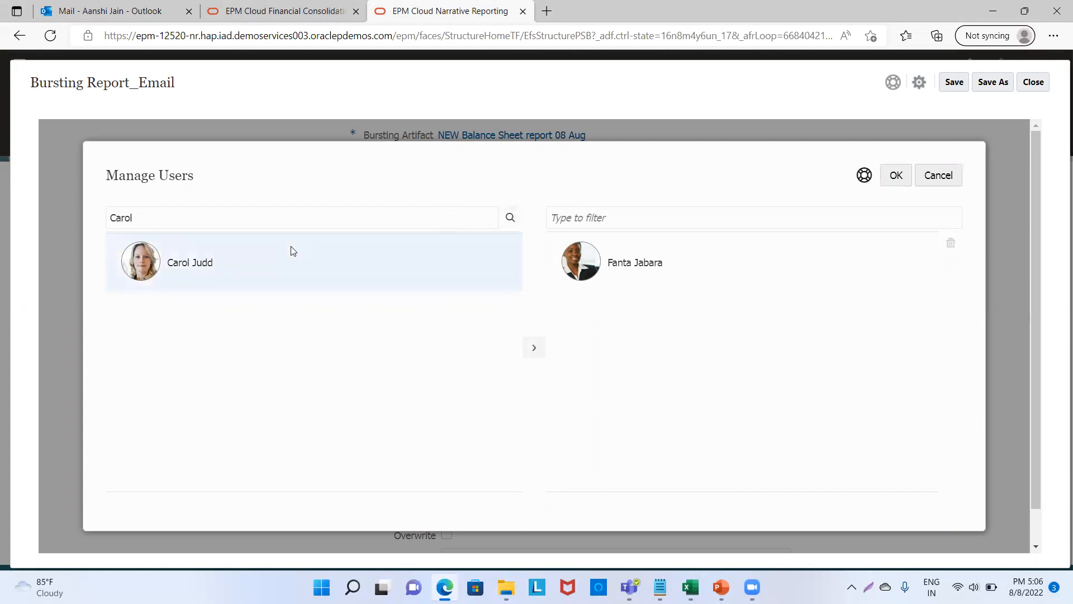
click(533, 349)
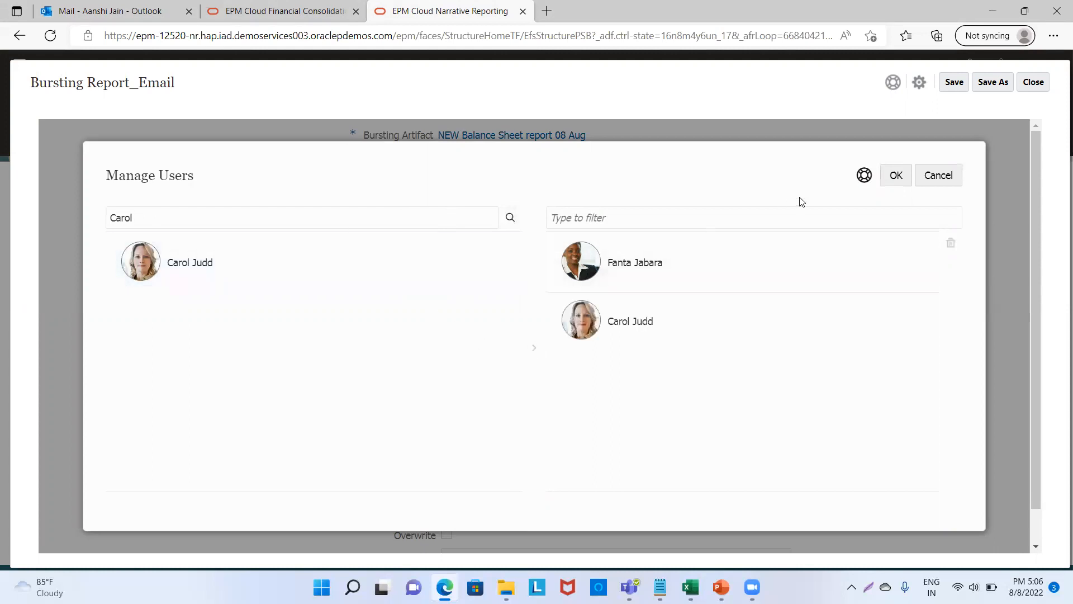
click(898, 177)
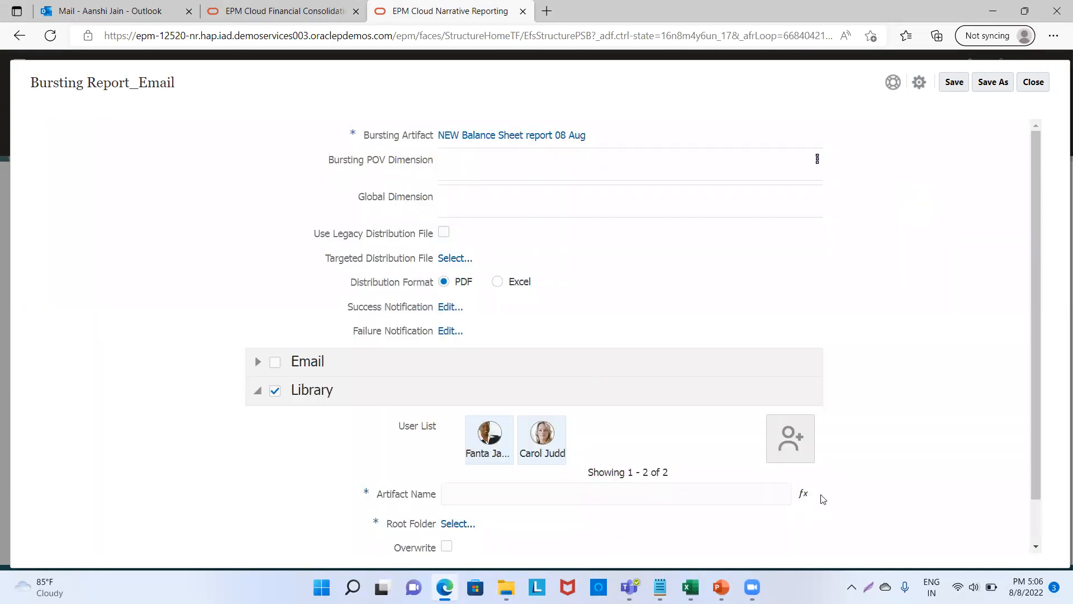
Build the Library artifact name from the ArtifactName() and DateTime(short, short) functions.
click(803, 493)
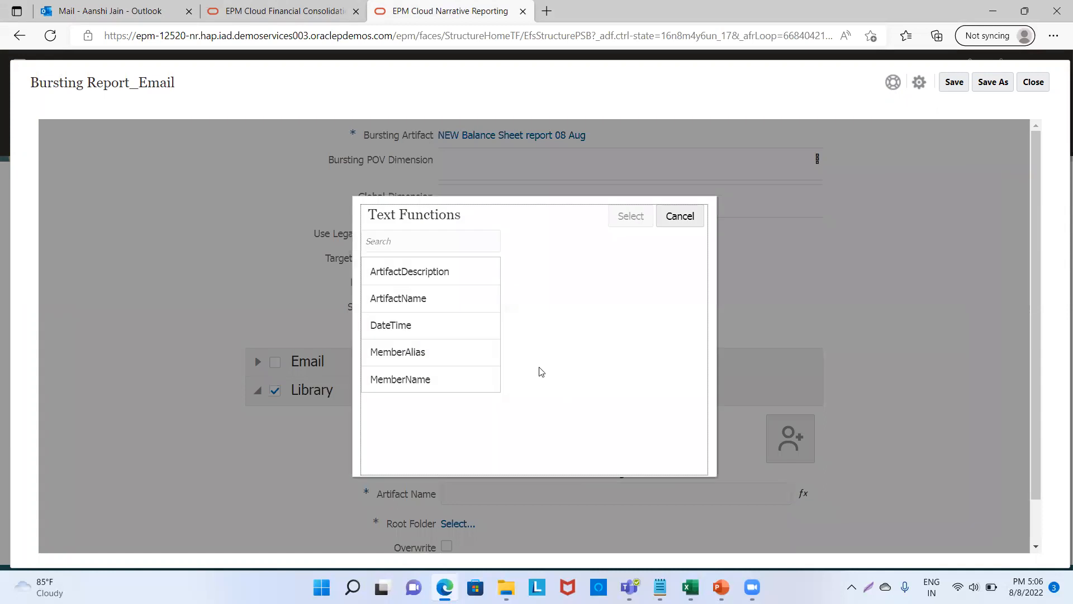
click(461, 307)
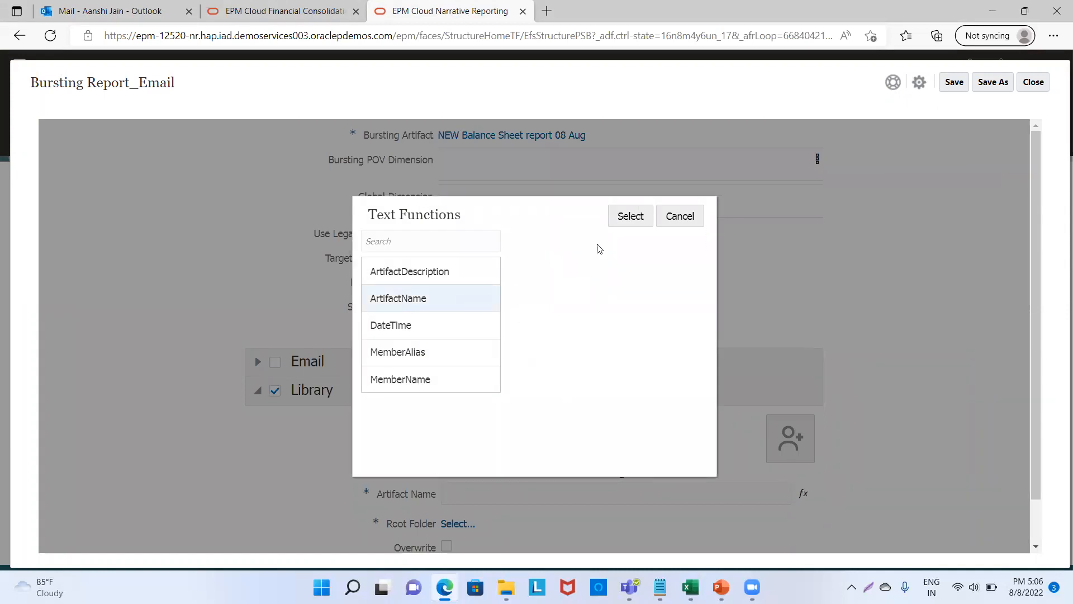
click(631, 216)
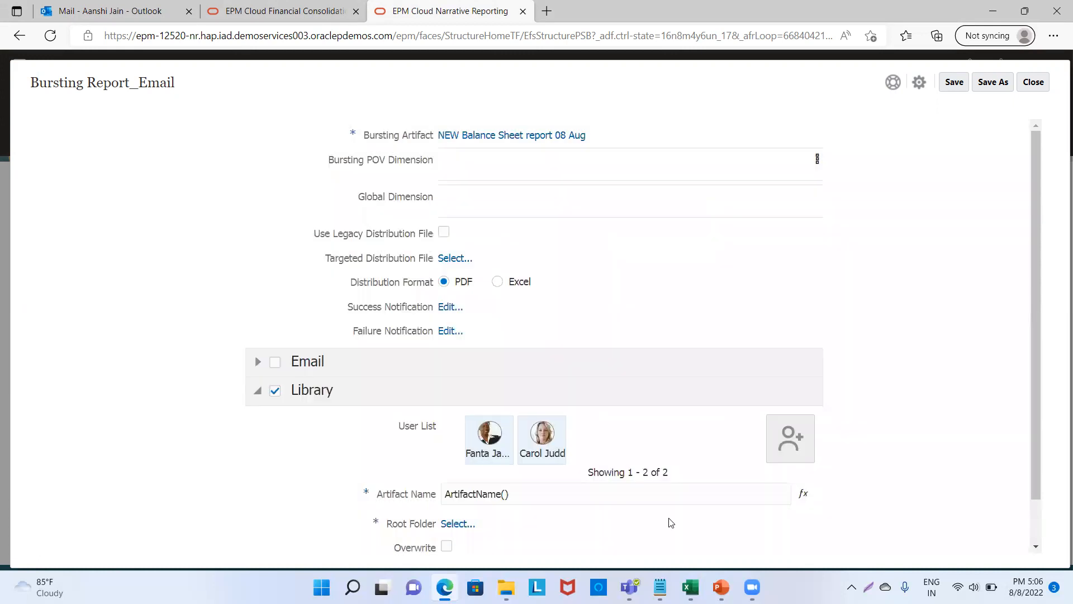
click(803, 495)
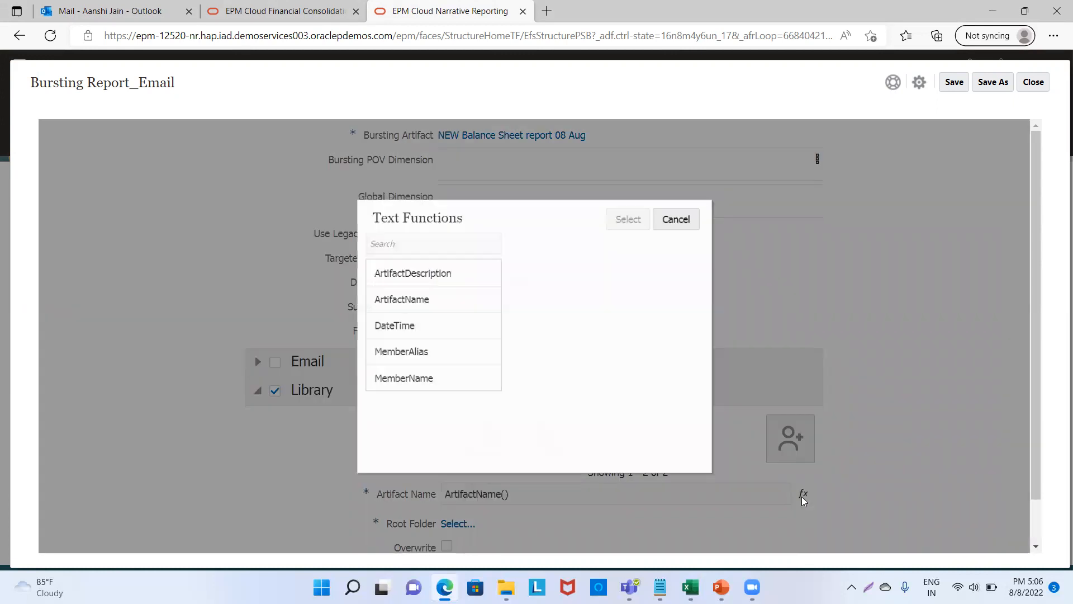
click(468, 334)
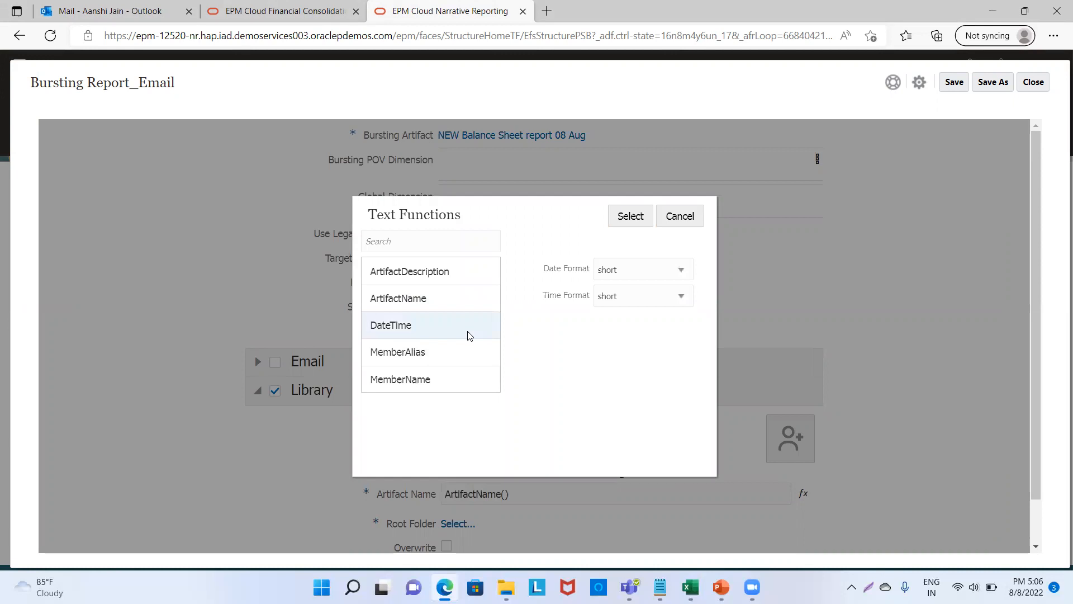
click(630, 216)
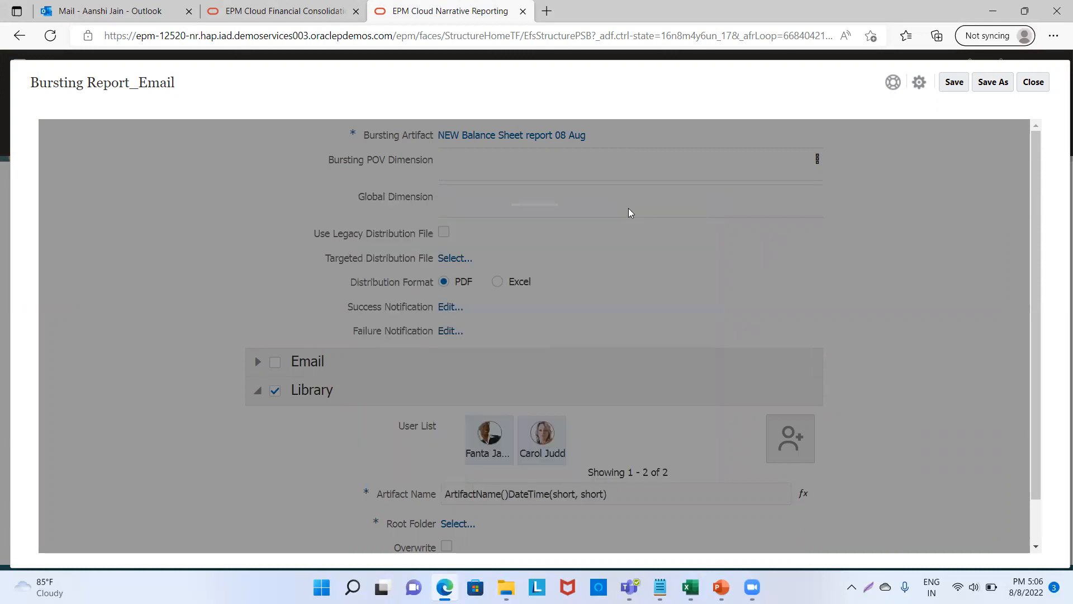
click(458, 524)
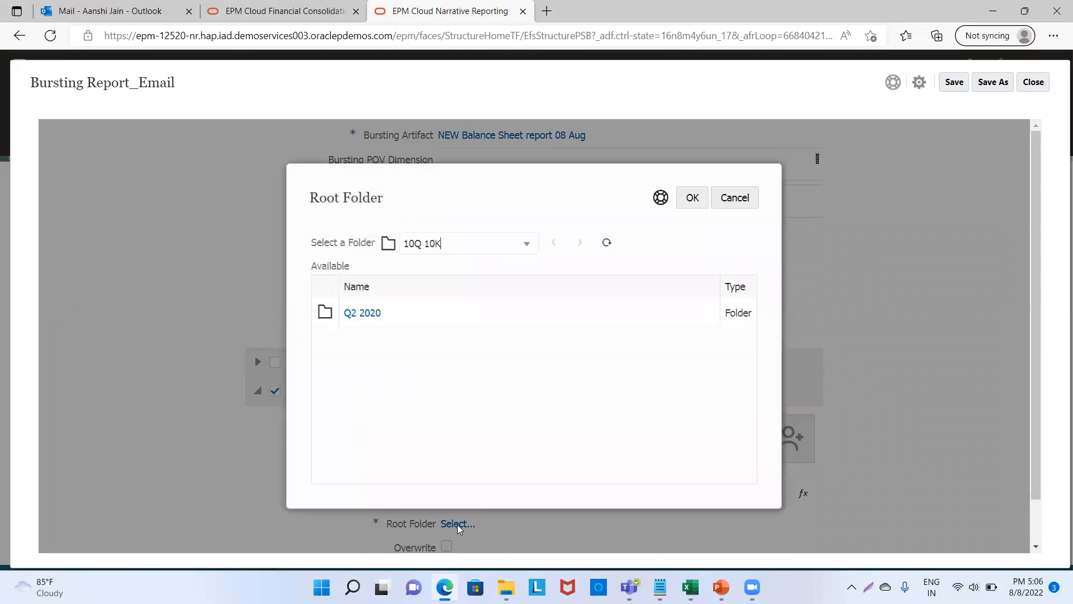
Choose Reporting as the Library root folder and tick Overwrite.
click(526, 246)
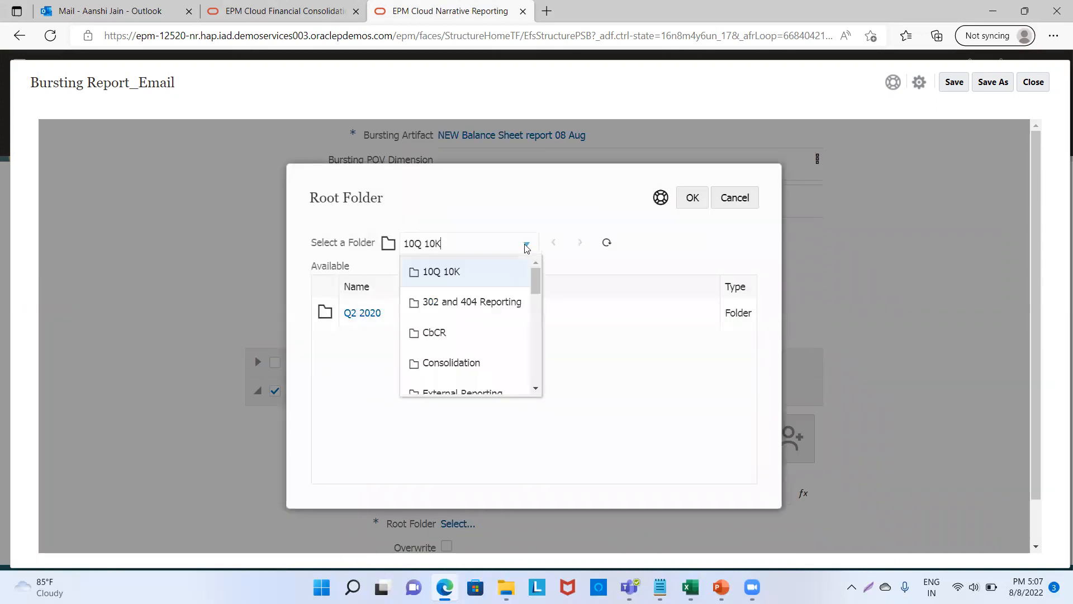
drag(534, 286, 533, 337)
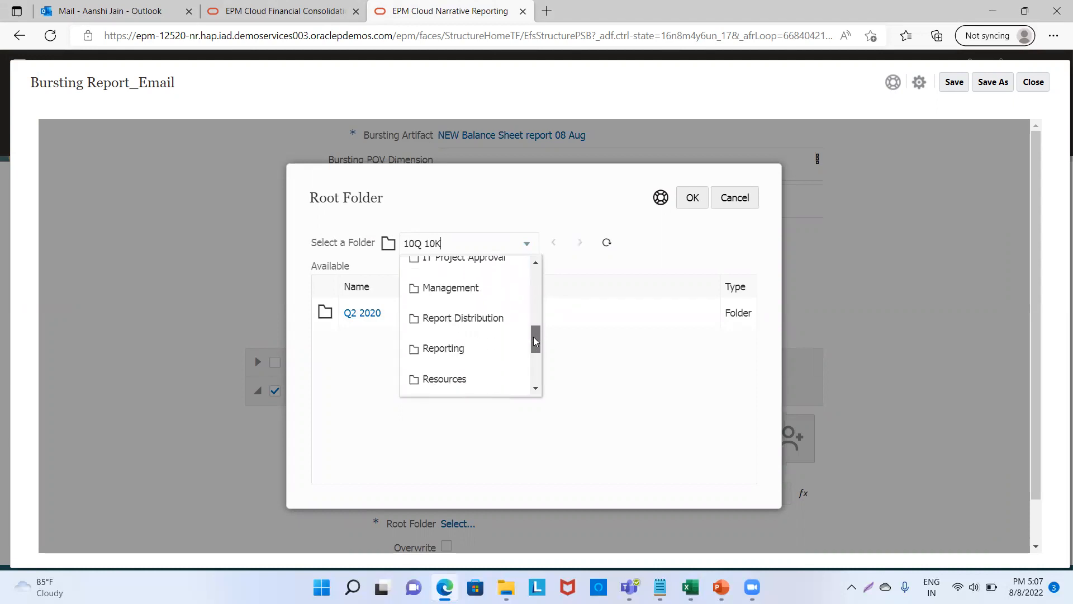
click(444, 349)
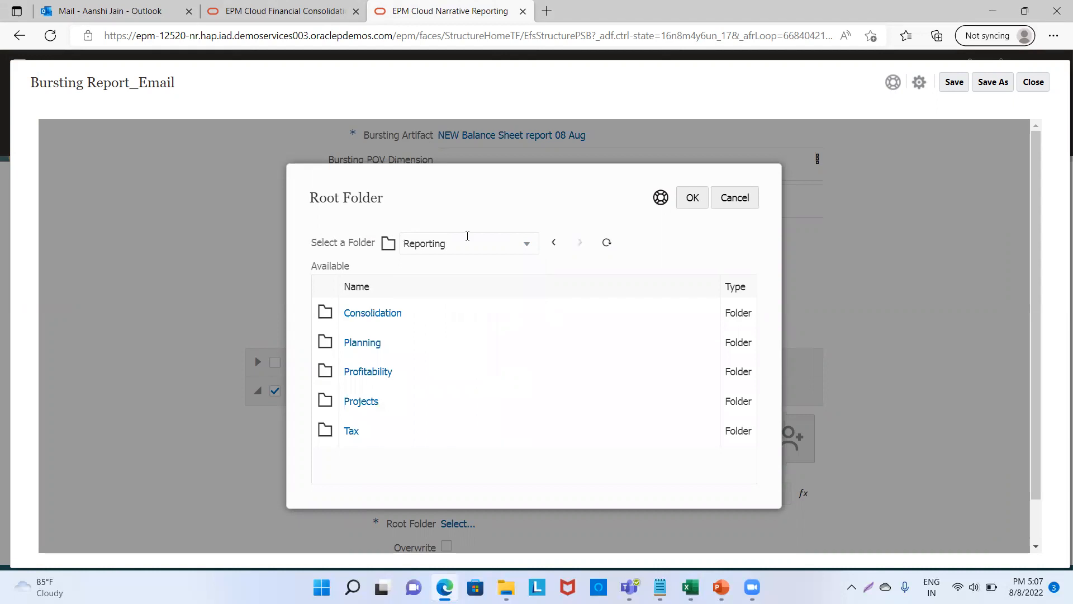
click(685, 206)
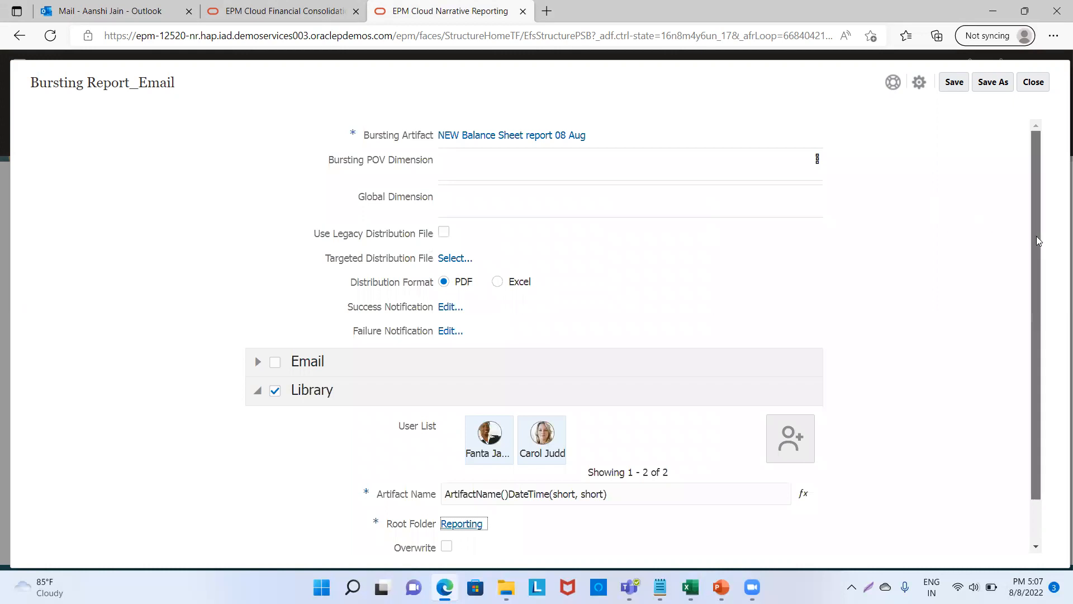
drag(1037, 236, 1034, 319)
click(446, 497)
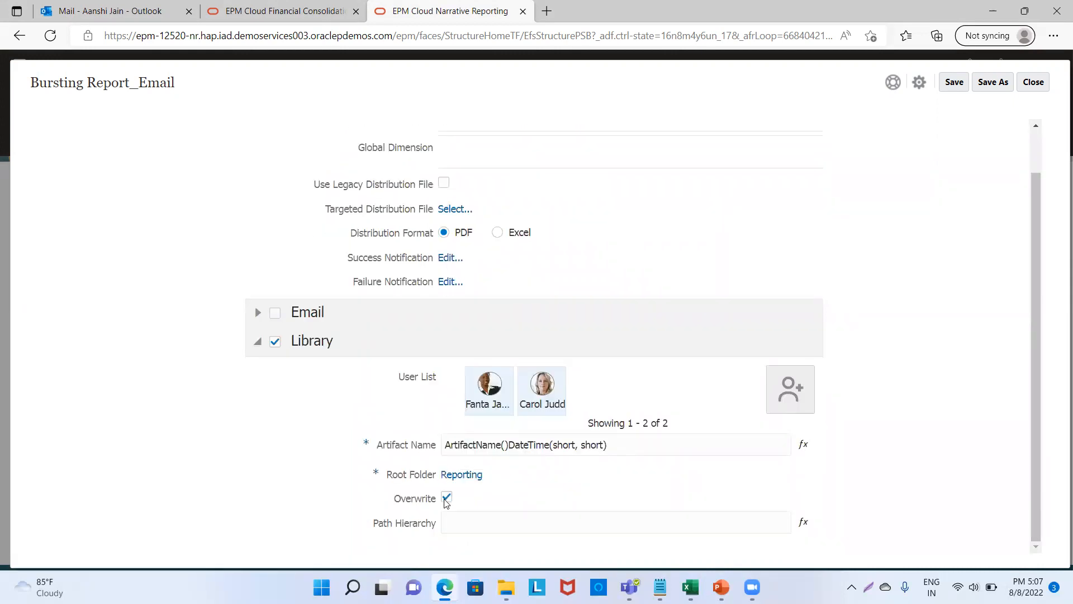
Save As a copy, replacing the Email suffix so it's named Bursting Report_Library.
click(984, 83)
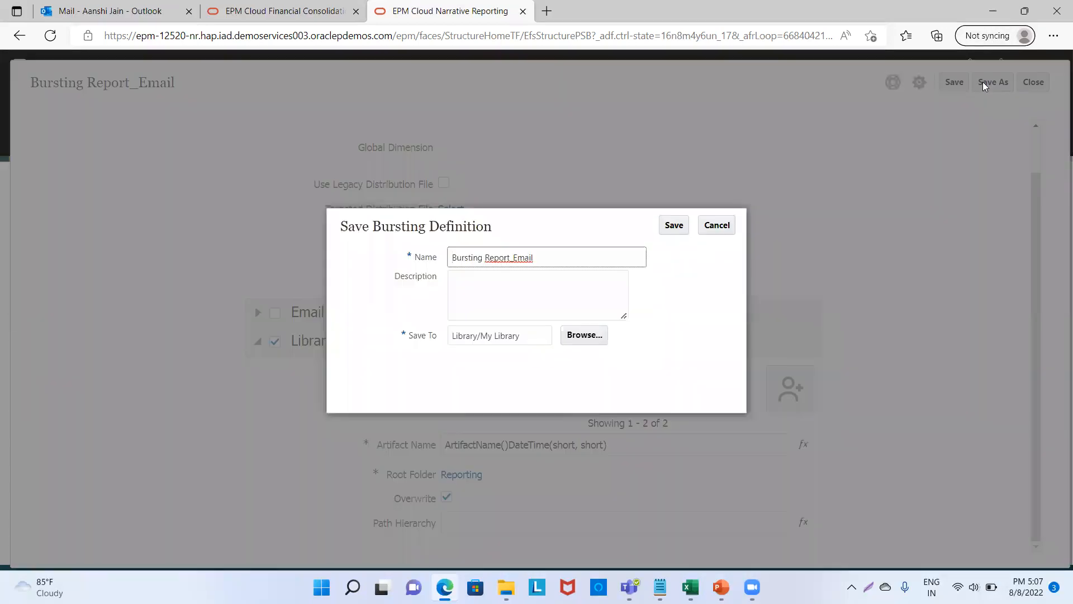
key(BackSpace)
key(BackSpace)
key(BackSpace)
key(BackSpace)
text(Liabrary)
click(674, 223)
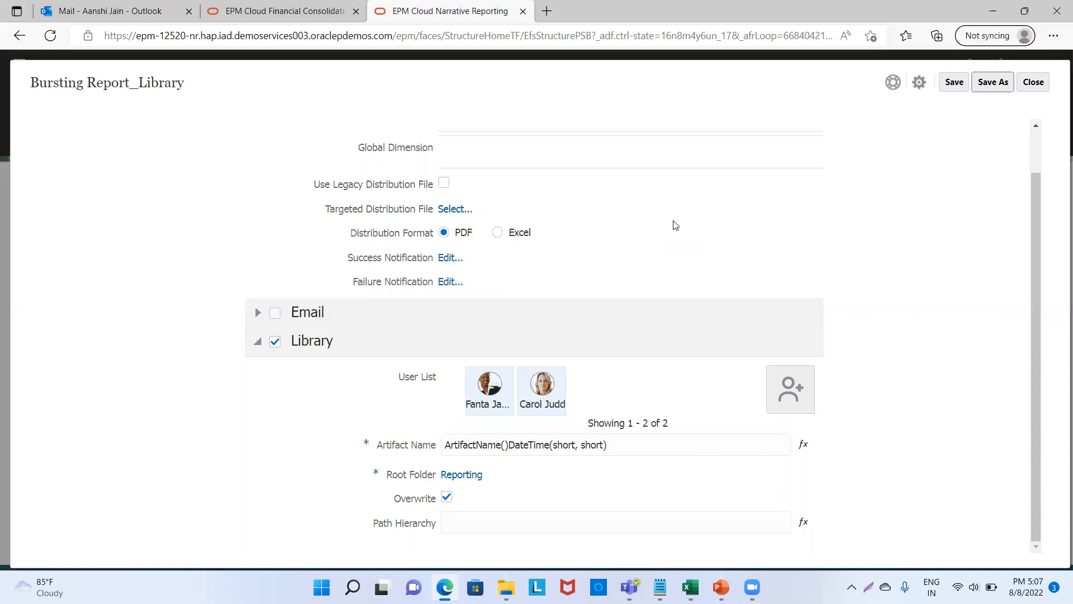
Validate the Bursting Report_Library definition from the gear menu.
click(917, 88)
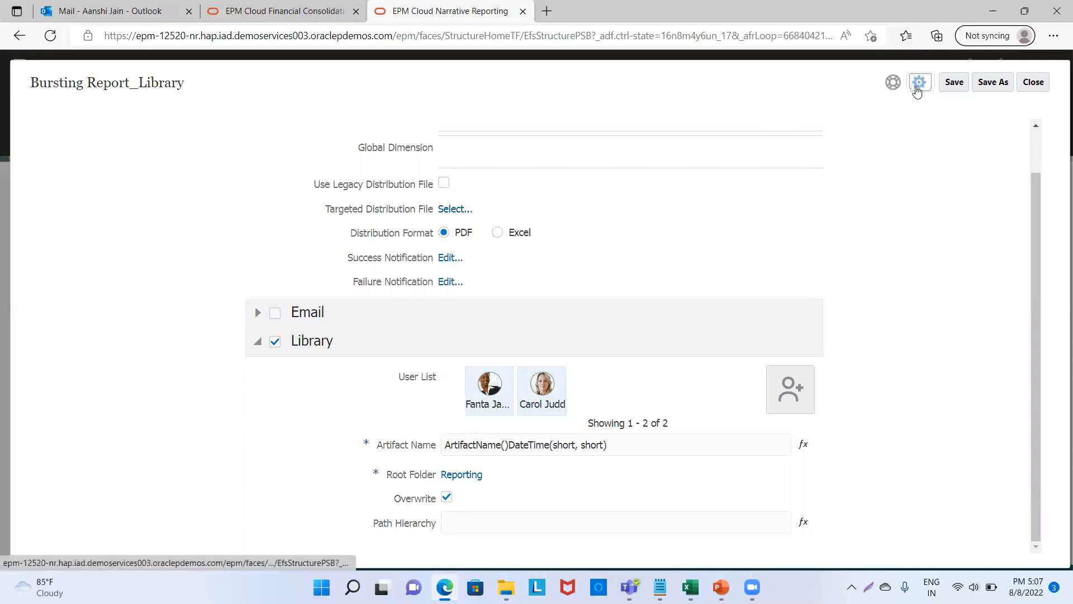
click(918, 84)
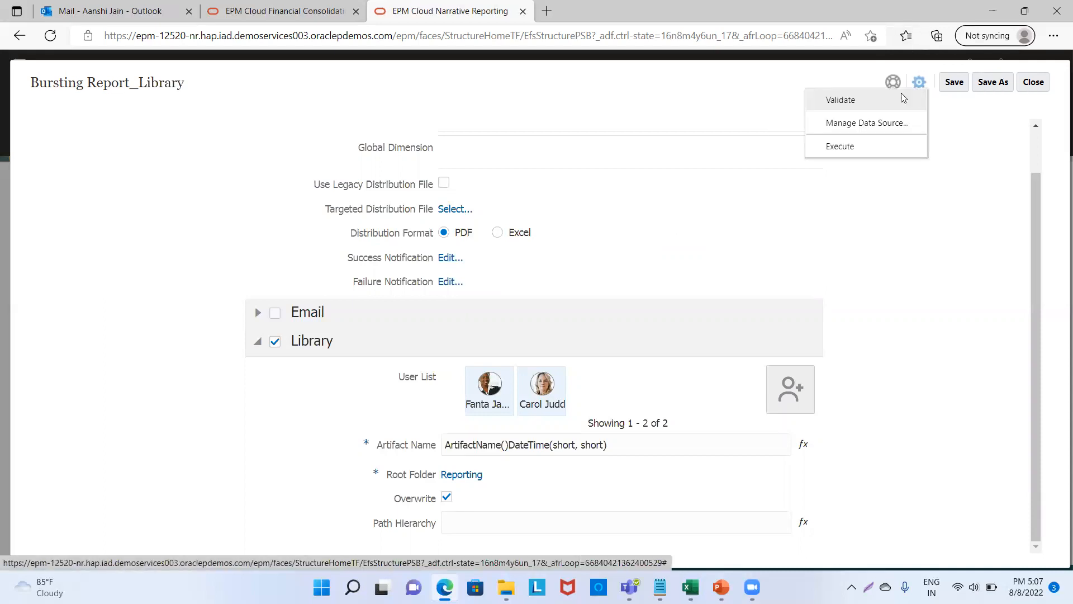
click(895, 96)
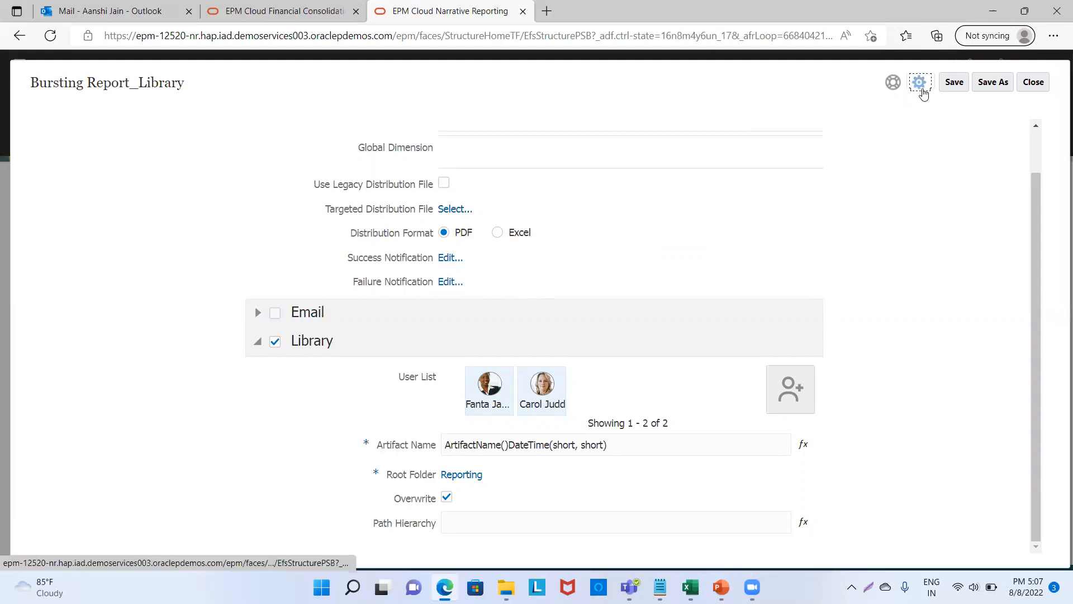
Execute the definition, acknowledge the background-run notice, and return to Narrative Reporting.
click(920, 84)
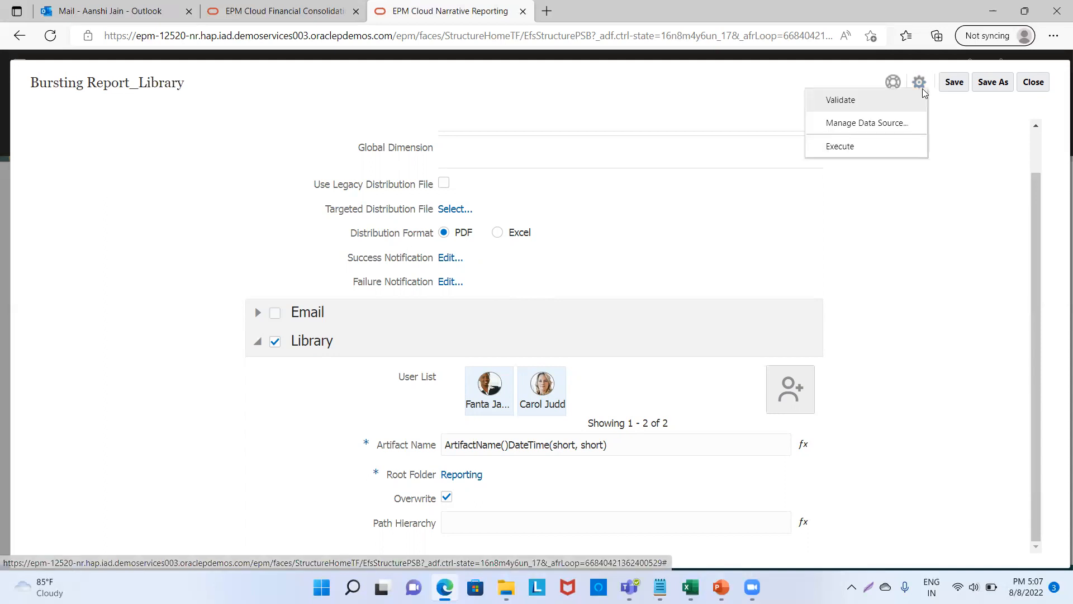
click(840, 146)
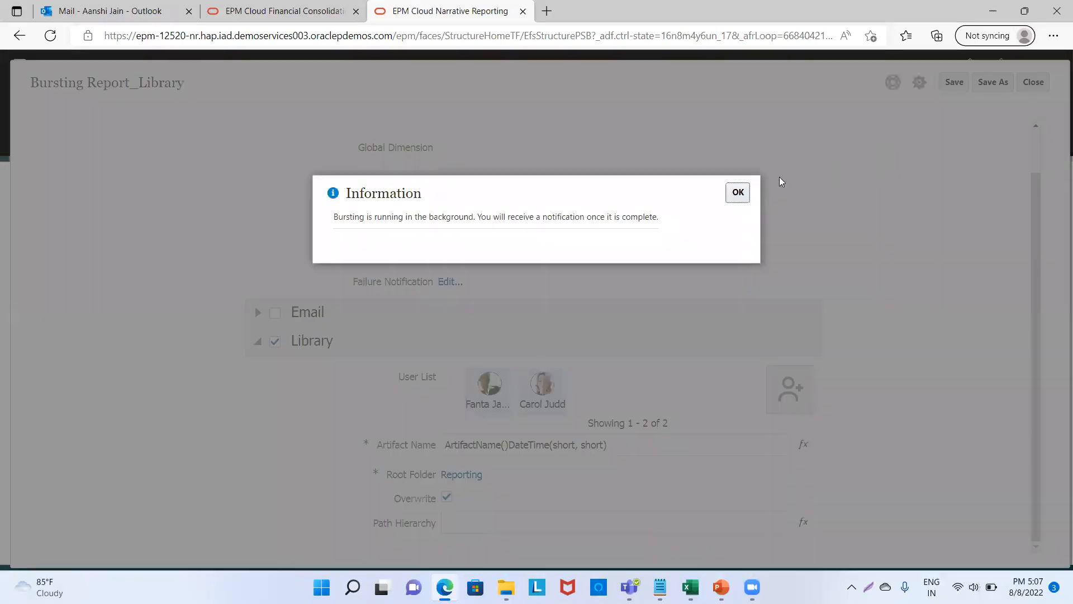
click(739, 193)
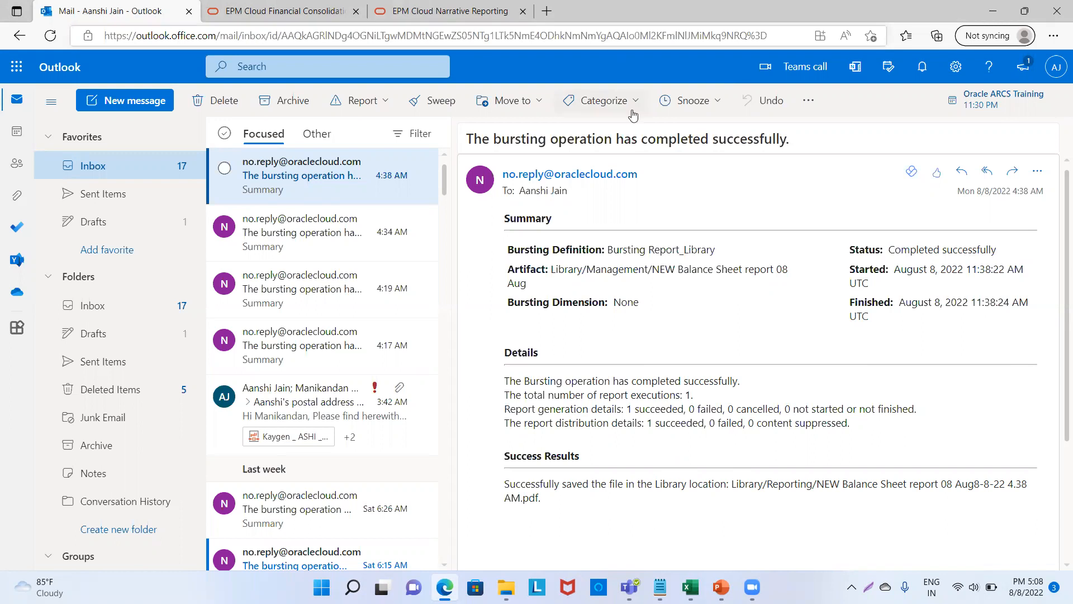
click(450, 11)
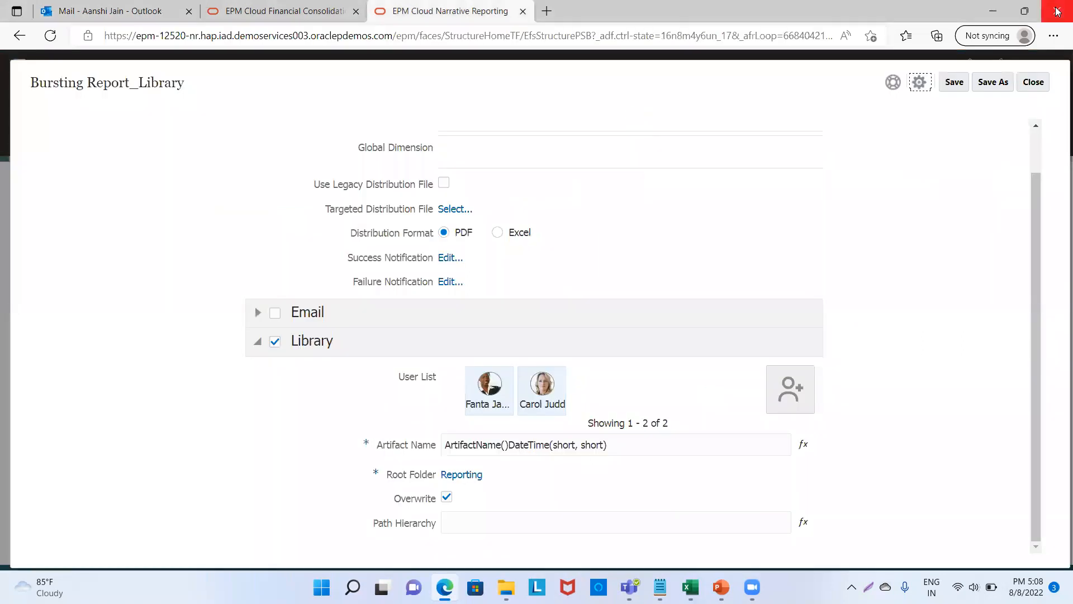
Close the definition saving changes, then open the Library's Reporting folder.
click(1040, 82)
click(588, 275)
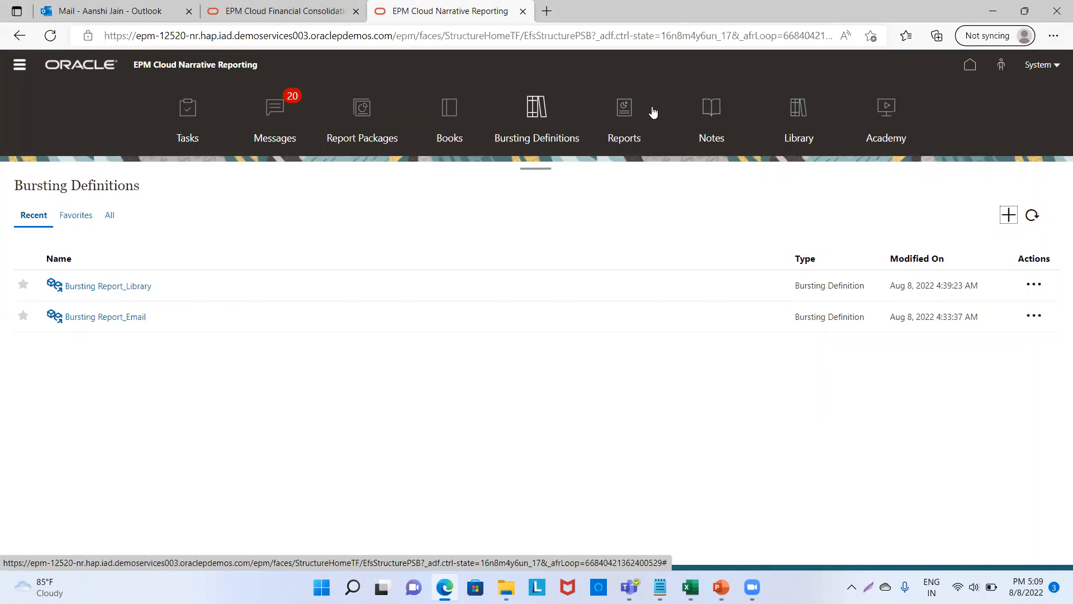
click(798, 108)
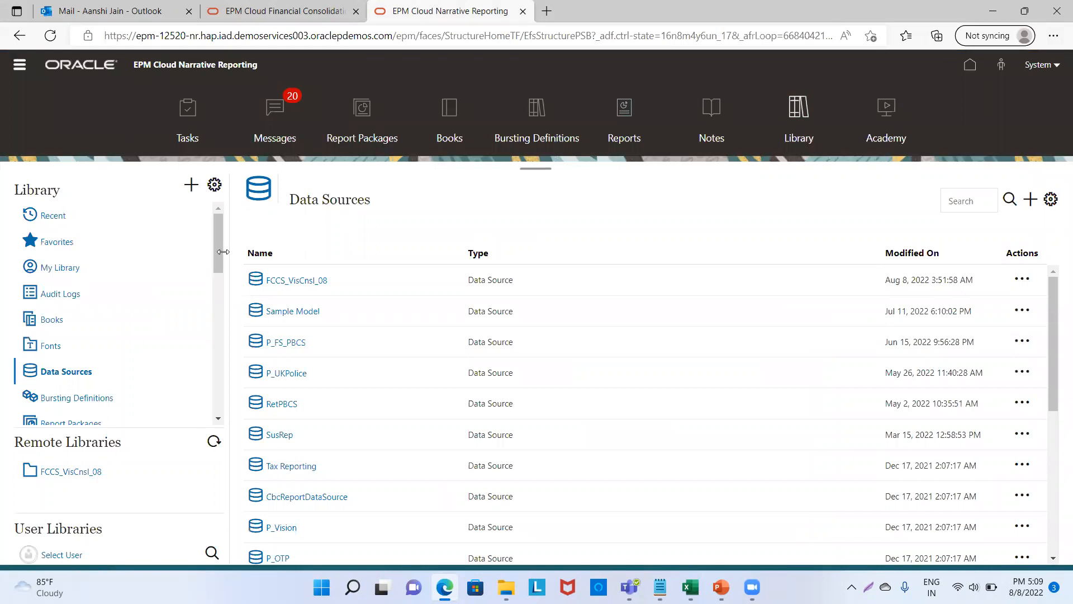
drag(218, 250, 89, 366)
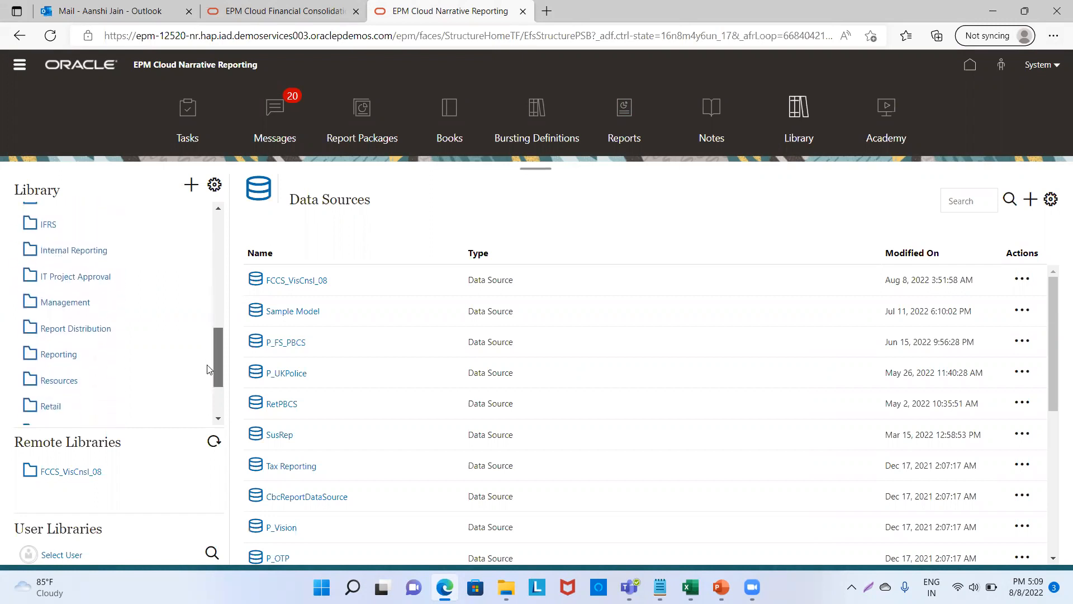
click(67, 358)
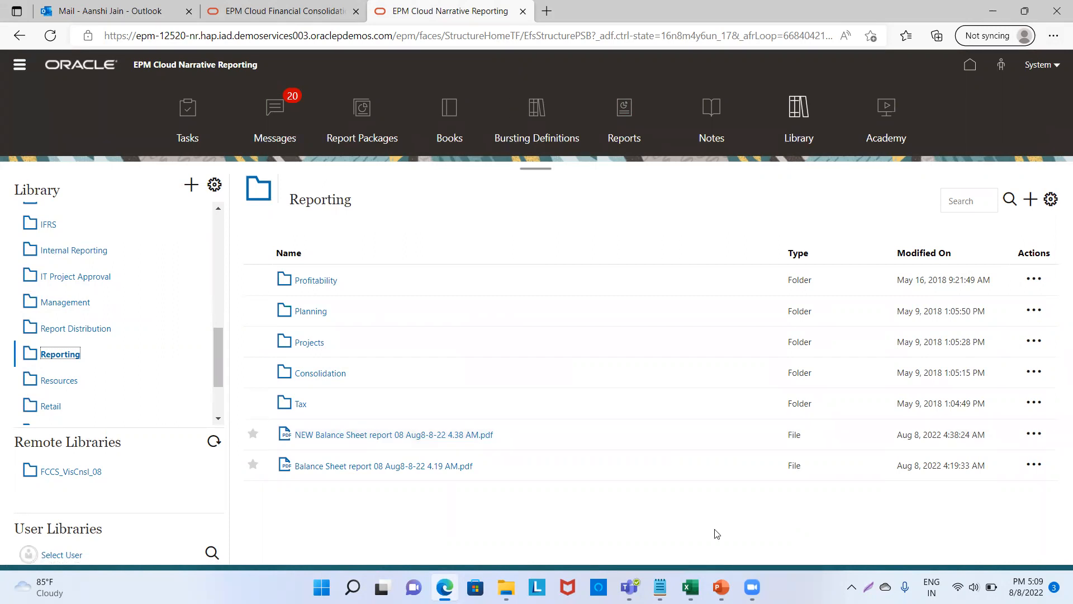
Switch to PowerPoint and present from the Report Bursting title slide.
click(720, 587)
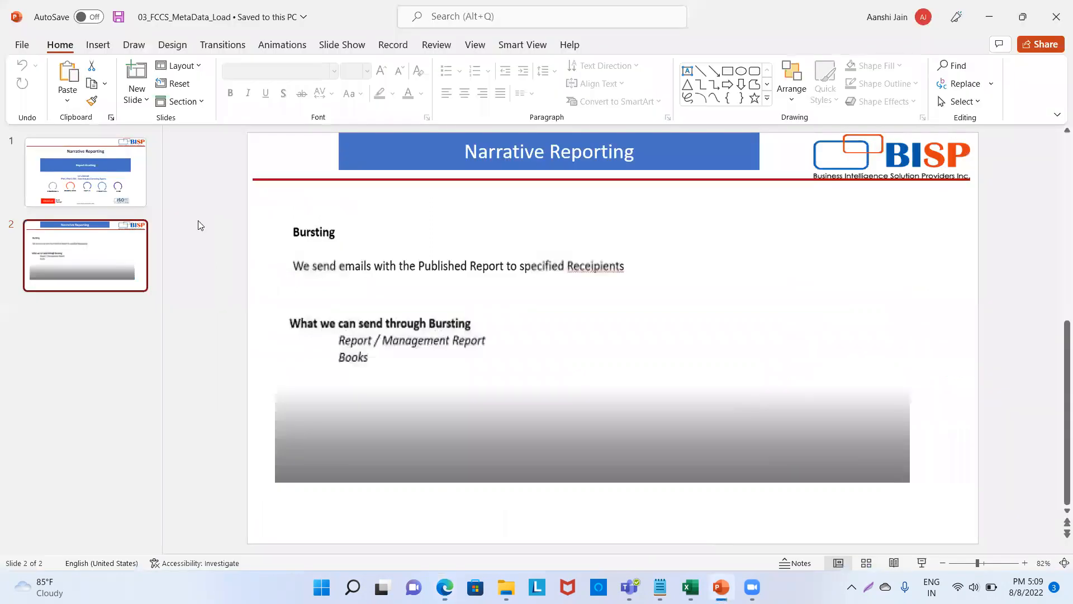
click(122, 191)
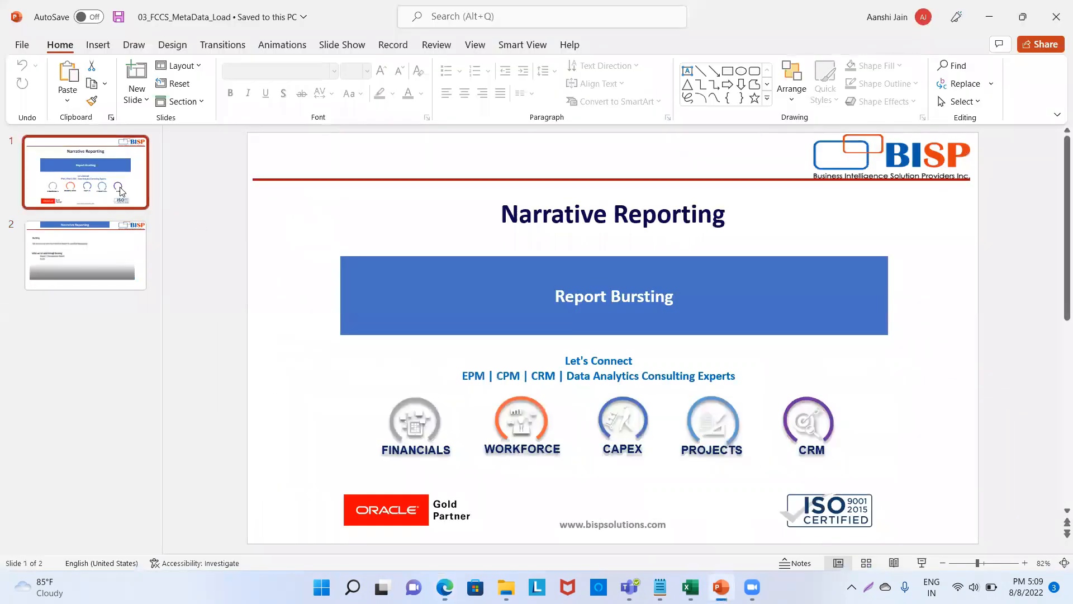
key(F5)
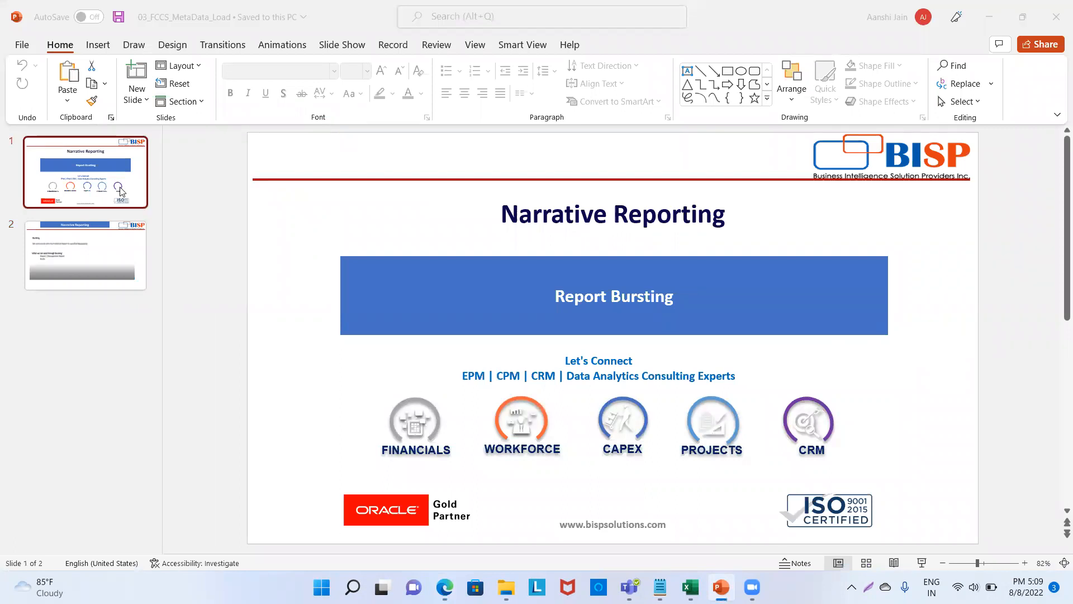